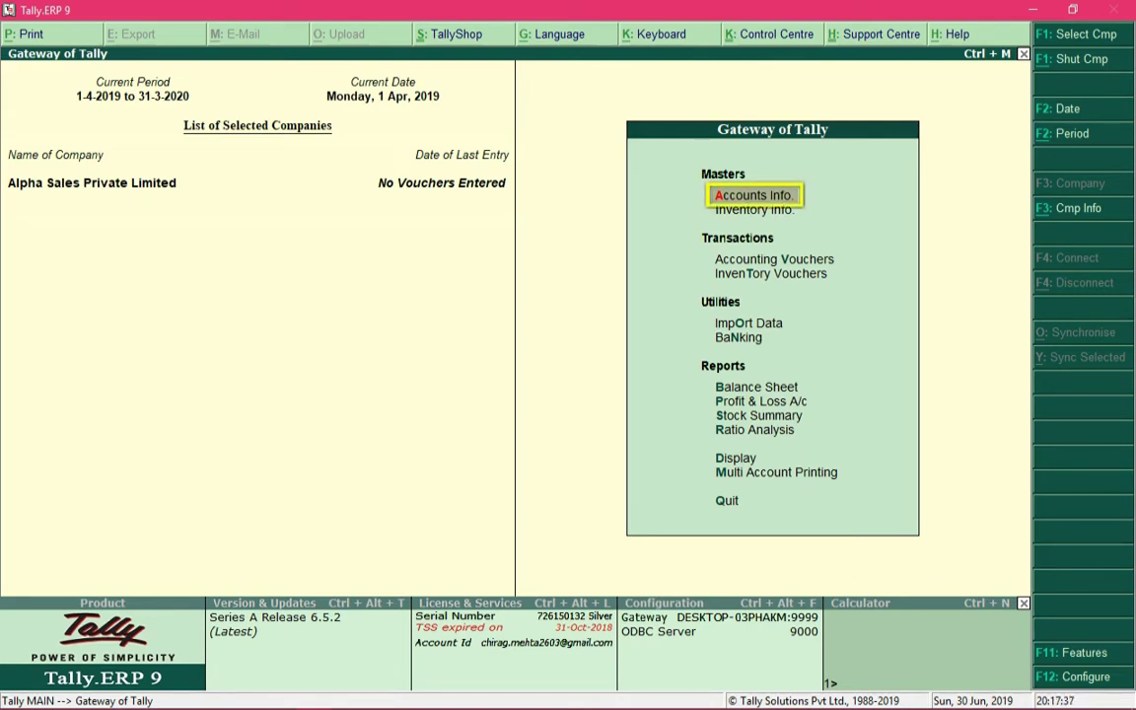
Start a new single ledger named Owner's Capital under the Capital Account group, leaving the alias blank
key(Return)
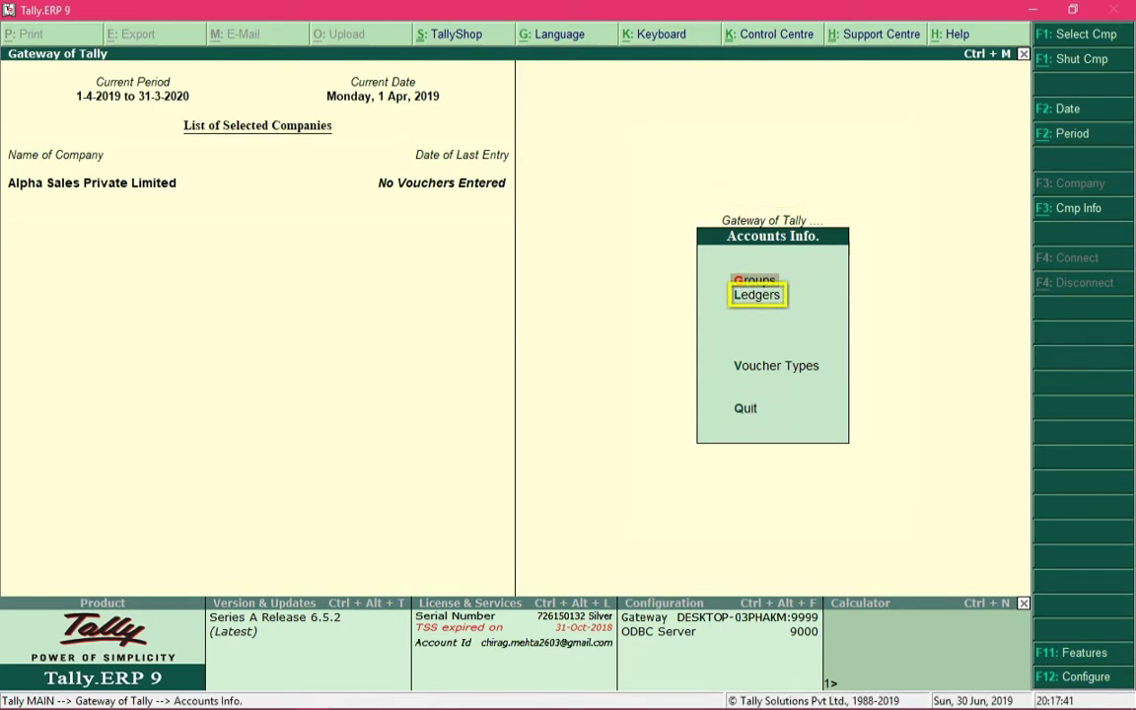
key(Down)
key(Return)
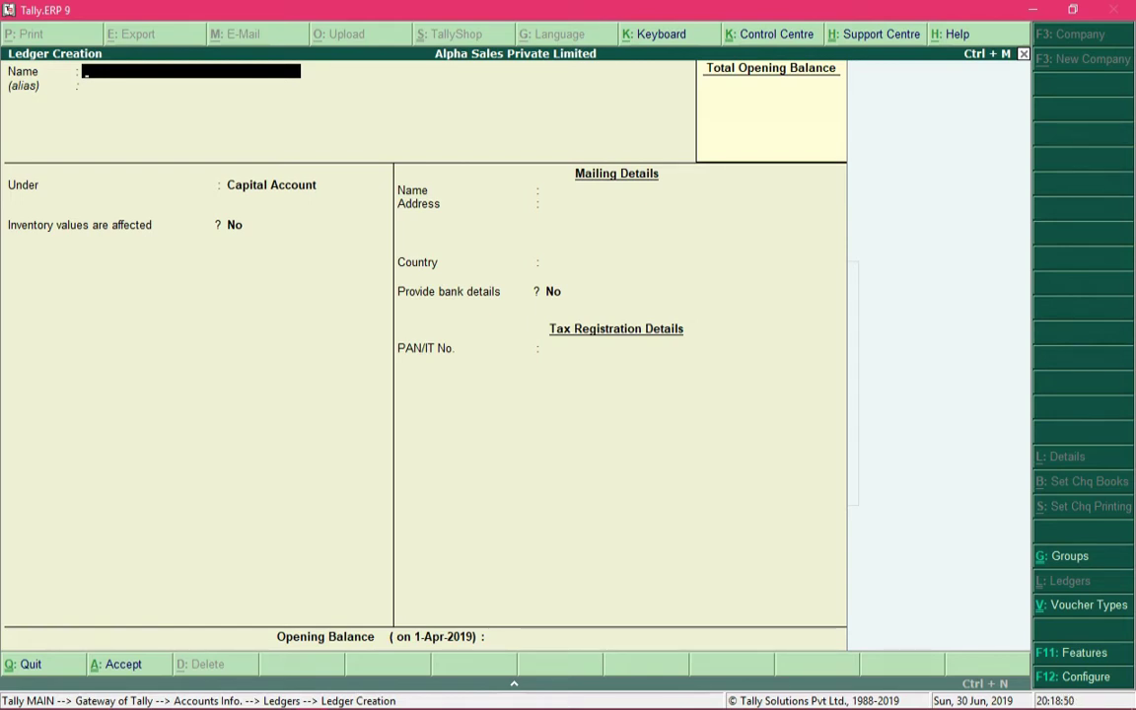
text(Owner's Capital)
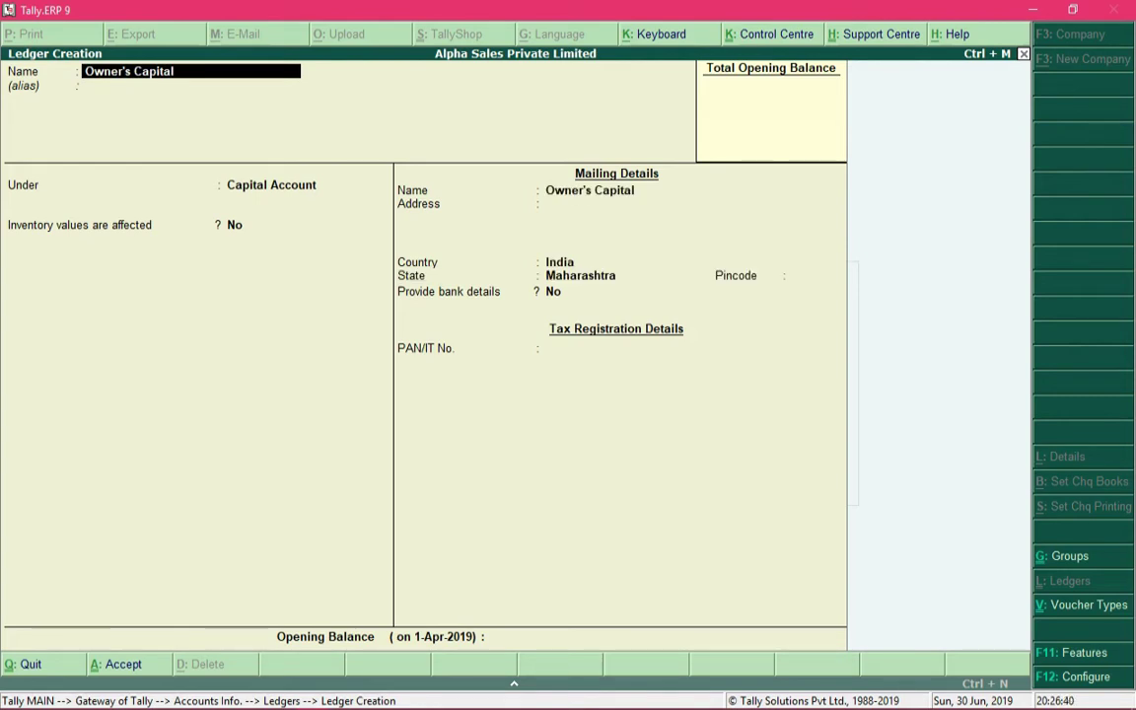
key(Return)
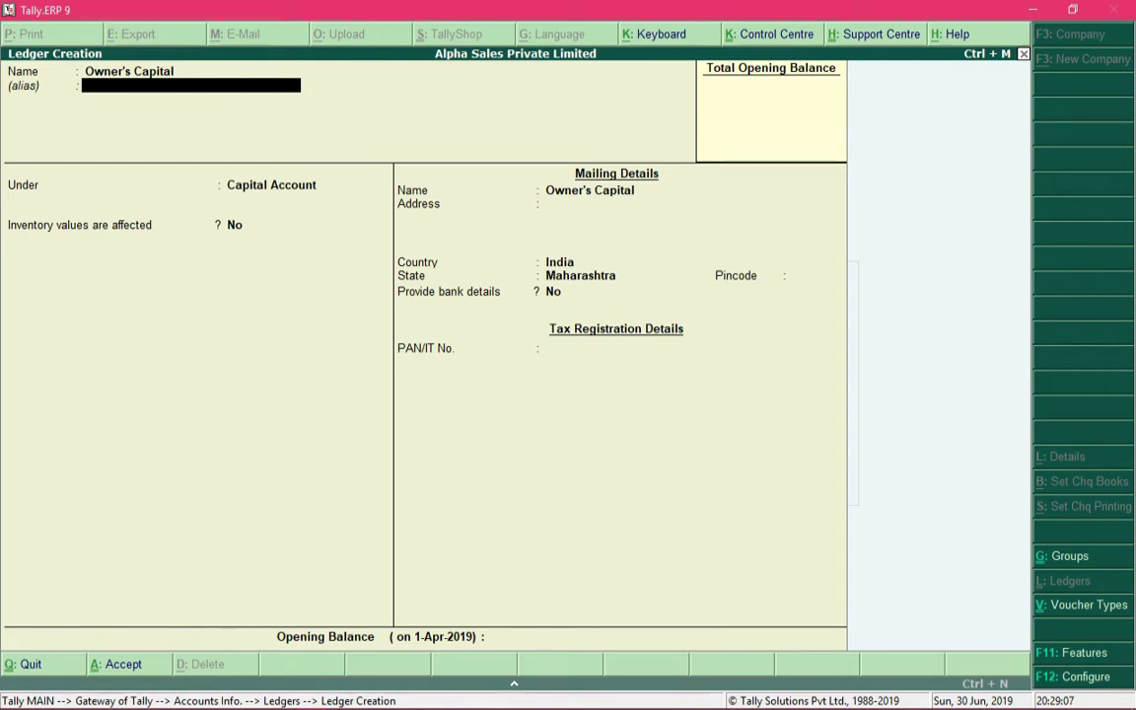
key(Return)
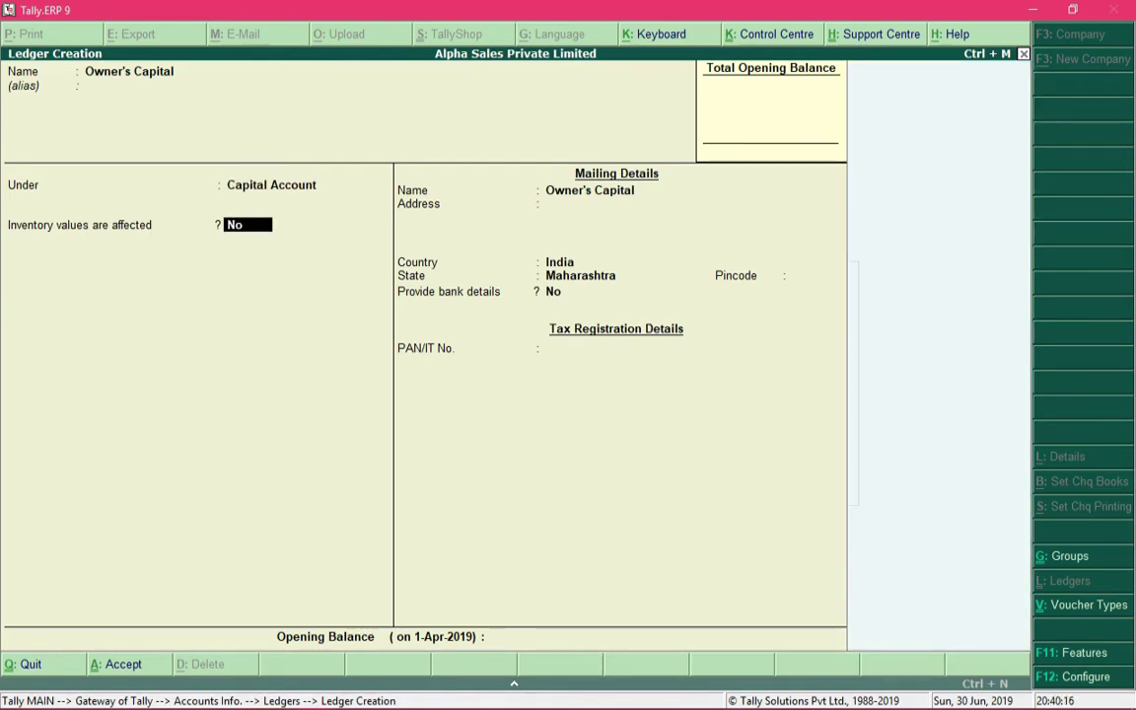
Keep inventory values and bank details at No, country India and state Maharashtra, and leave the address, pincode and PAN blank
key(Return)
key(Return)
key(Return)
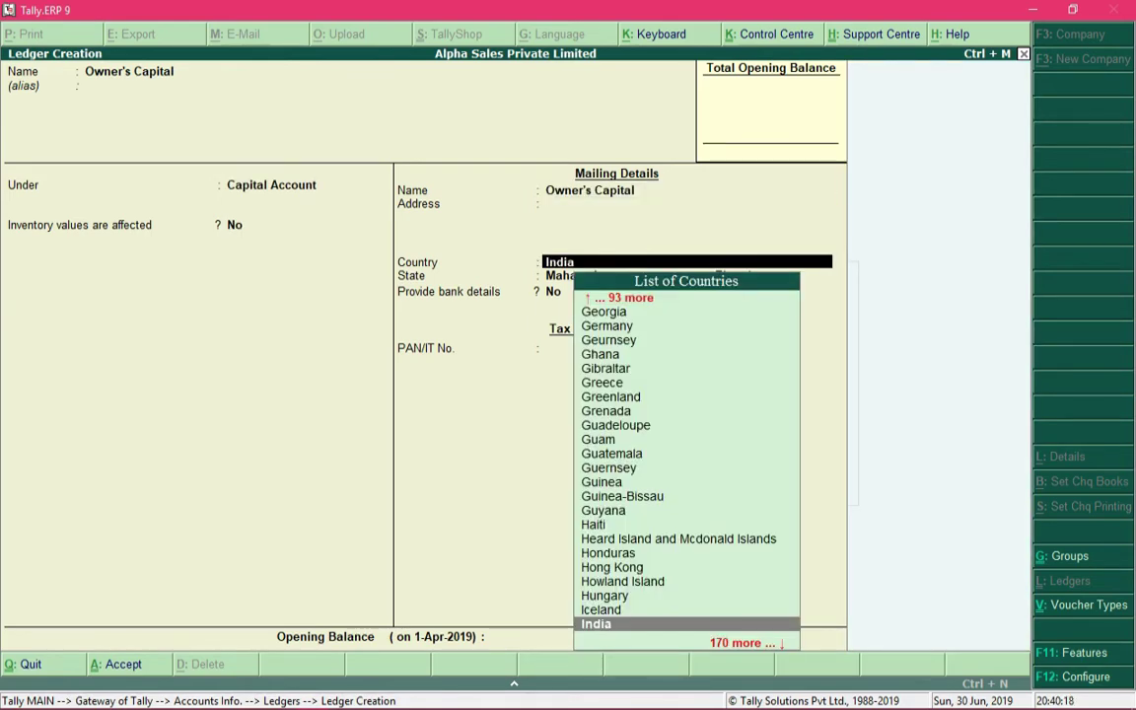
key(Return)
key(Return)
key(Return)
key(Return)
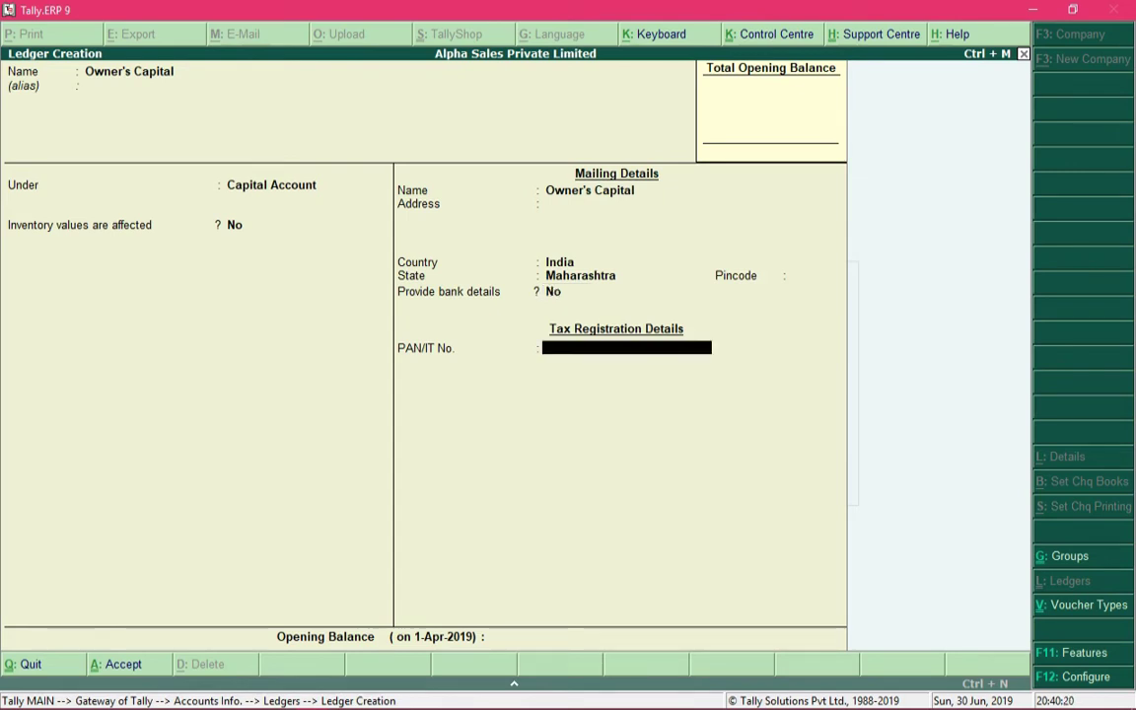
key(Return)
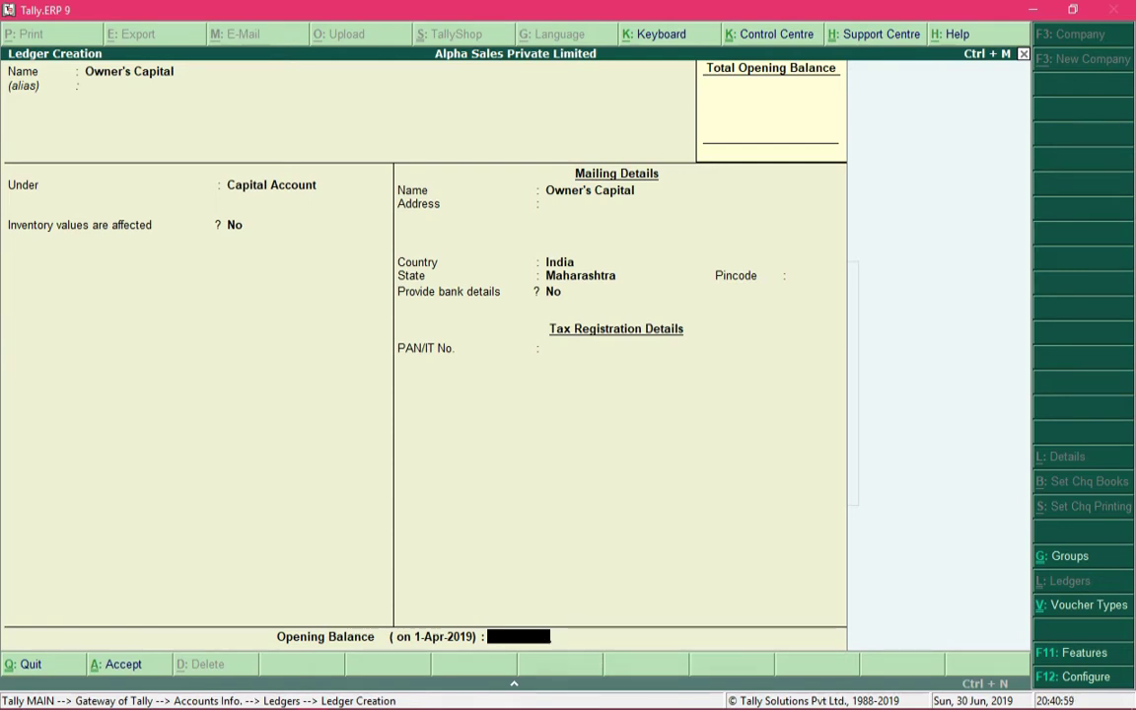
Set the Owner's Capital opening balance to 104500 Cr and save the ledger
text(104500)
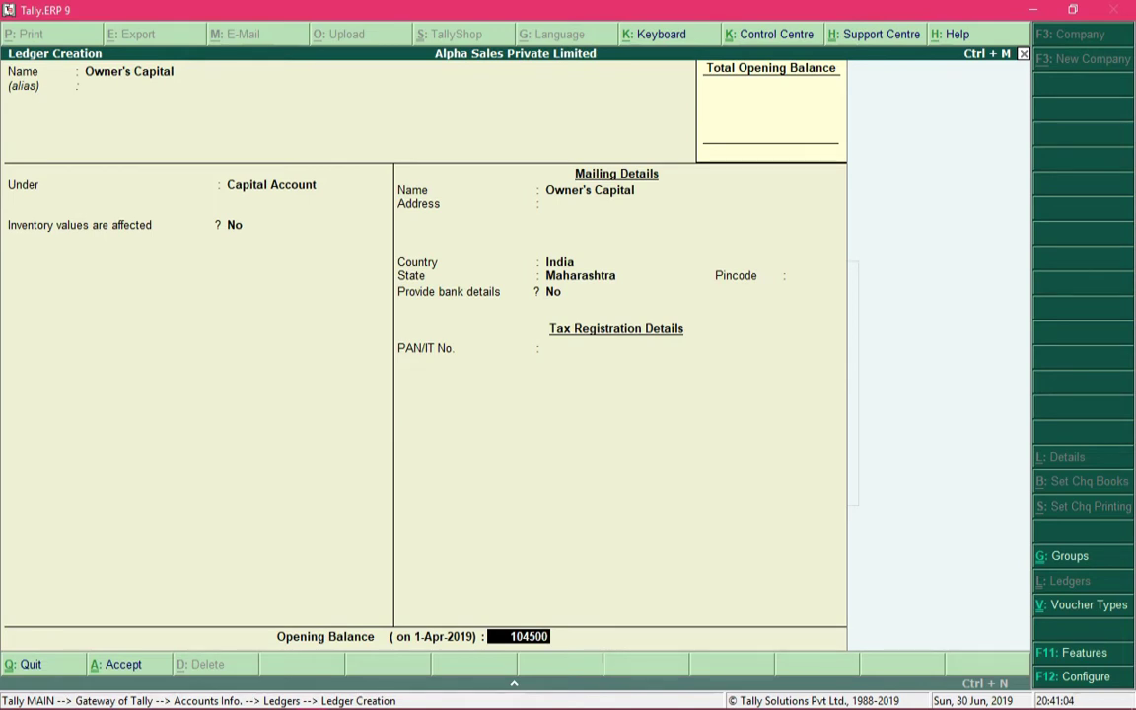
key(Return)
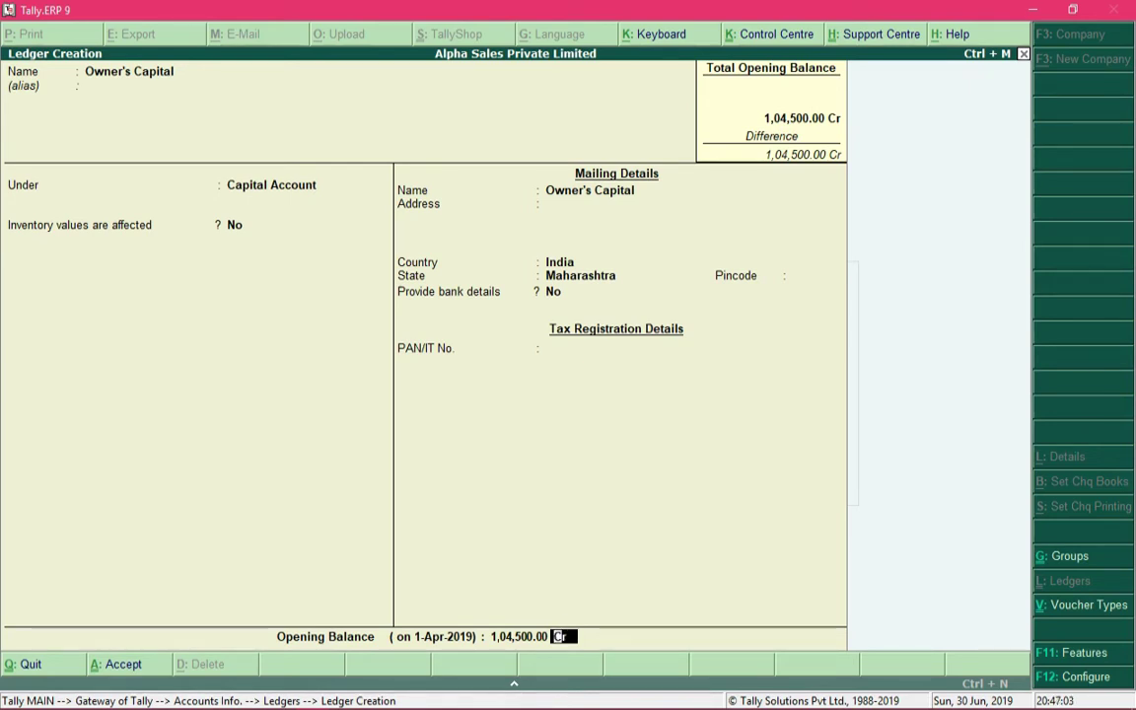
key(Return)
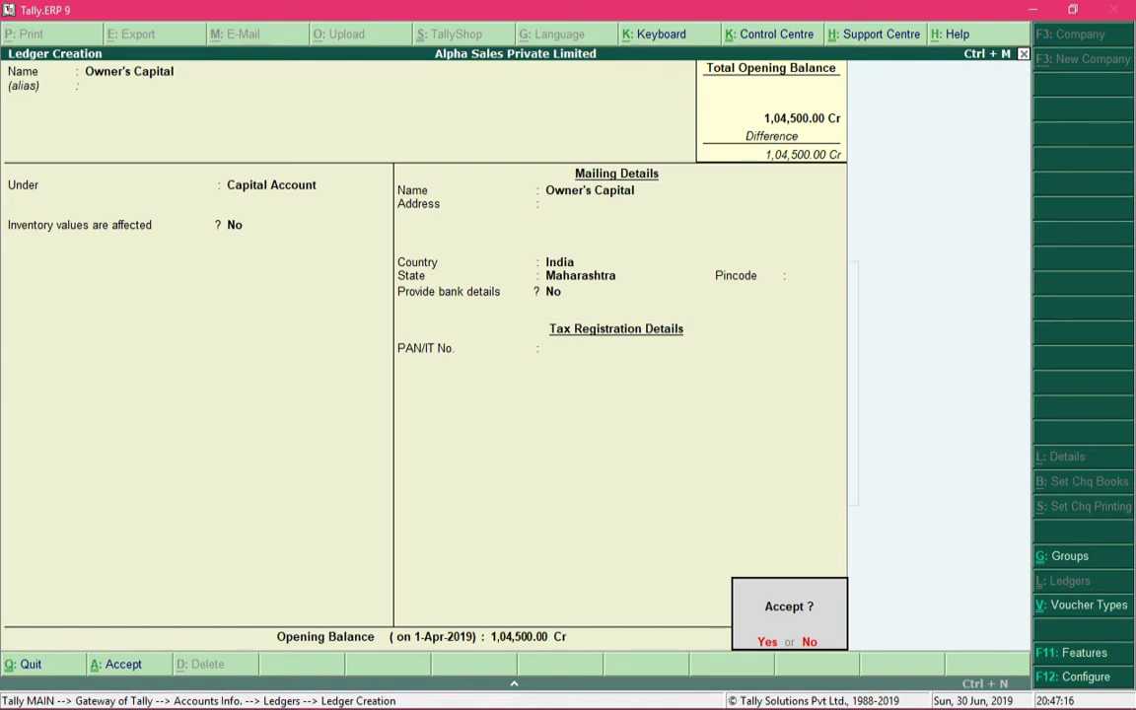
key(Return)
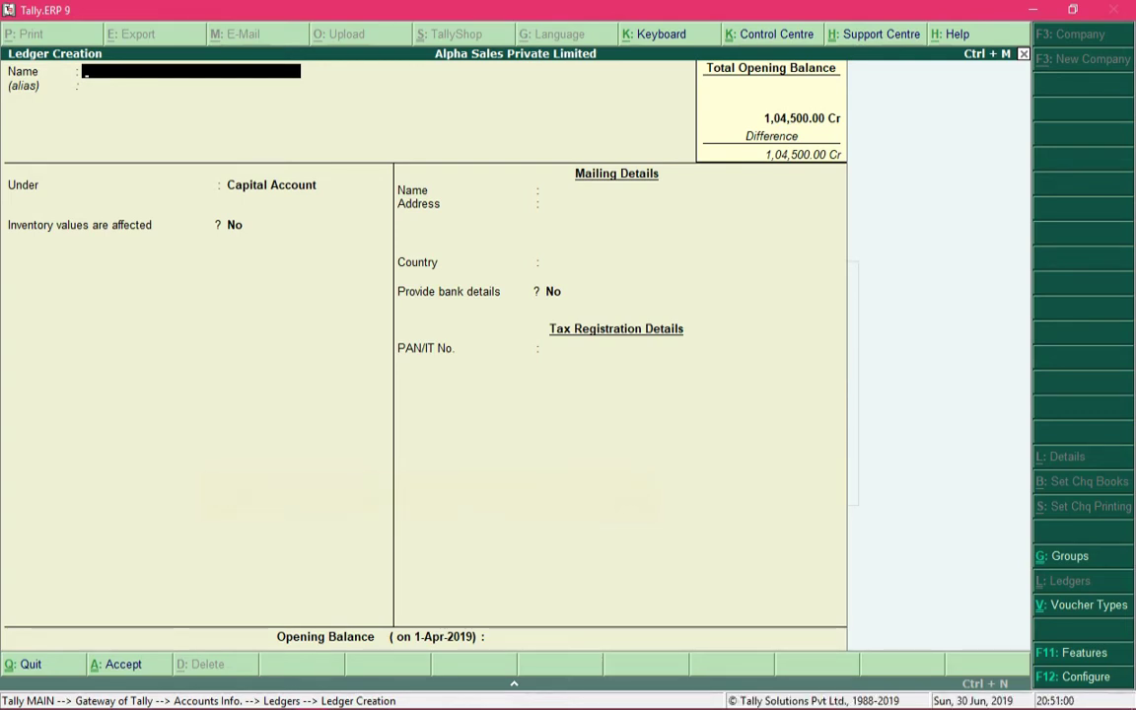
Review the existing Profit & Loss A/c and Owner's Capital ledgers and return to the blank creation form
key(Page_Up)
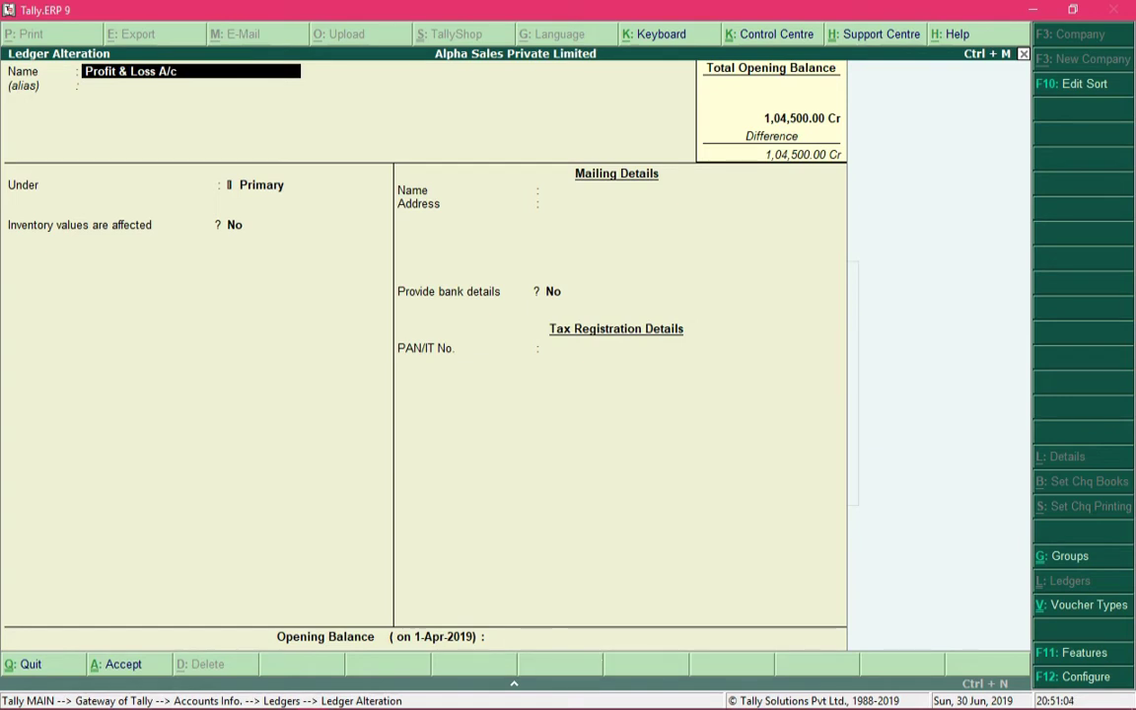
key(Page_Up)
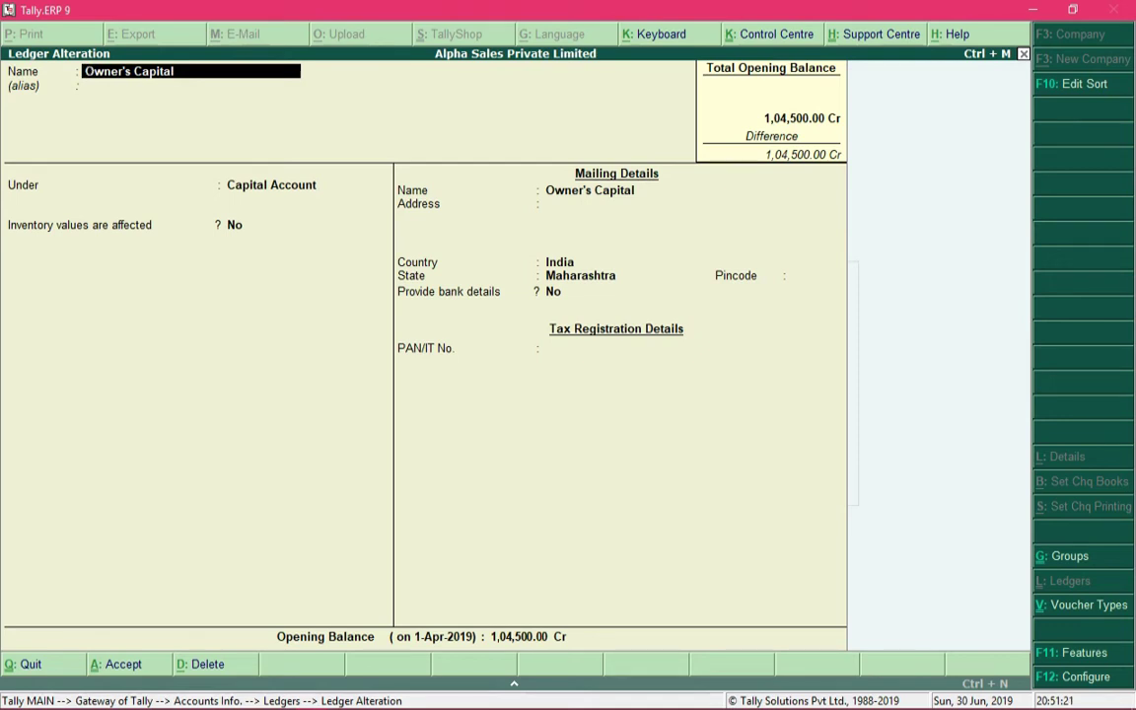
key(Page_Down)
key(Page_Down)
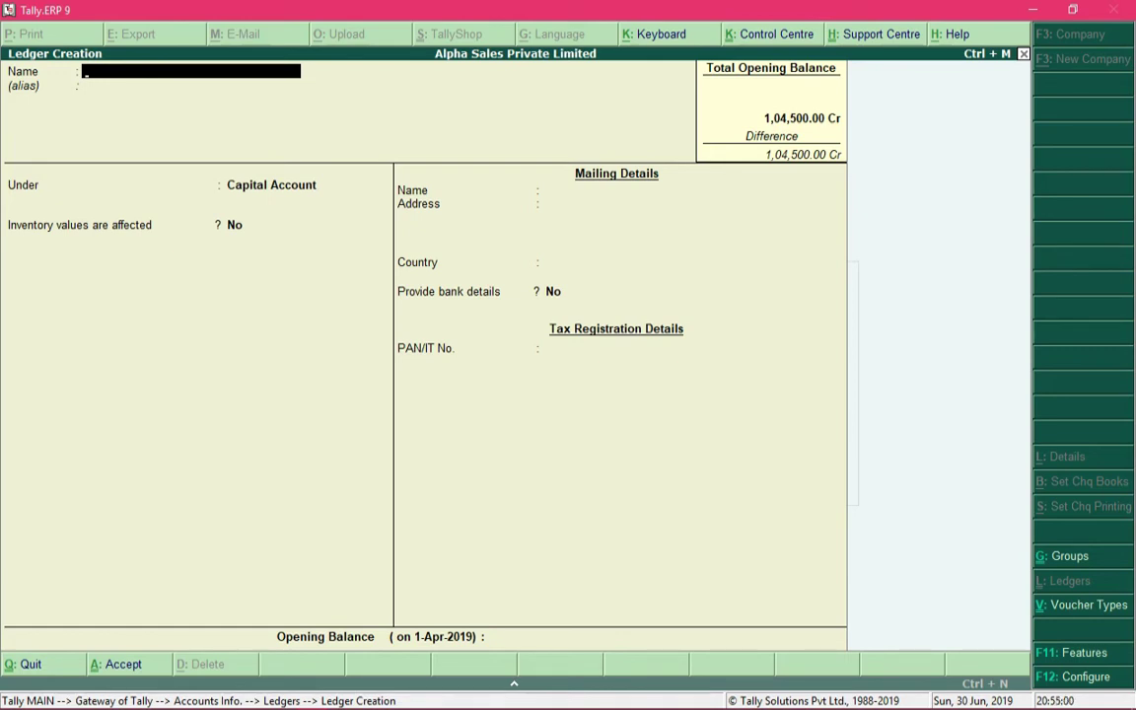
Quit single ledger creation and open multiple ledger creation with All Items as the group
key(Escape)
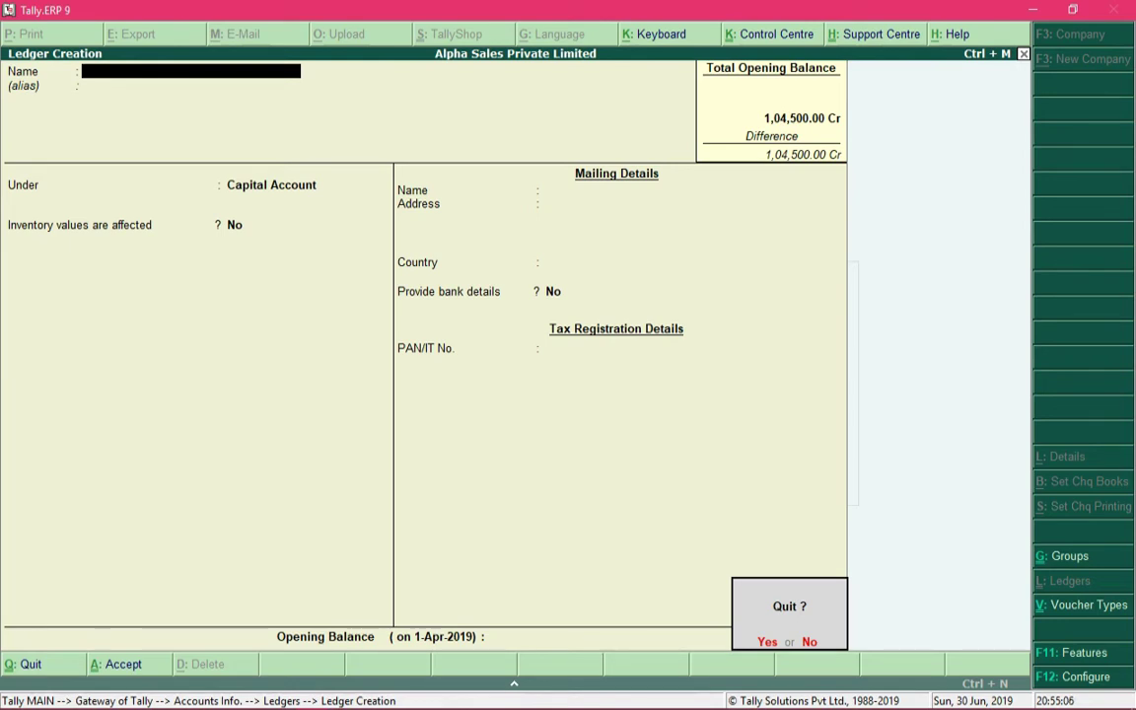
key(y)
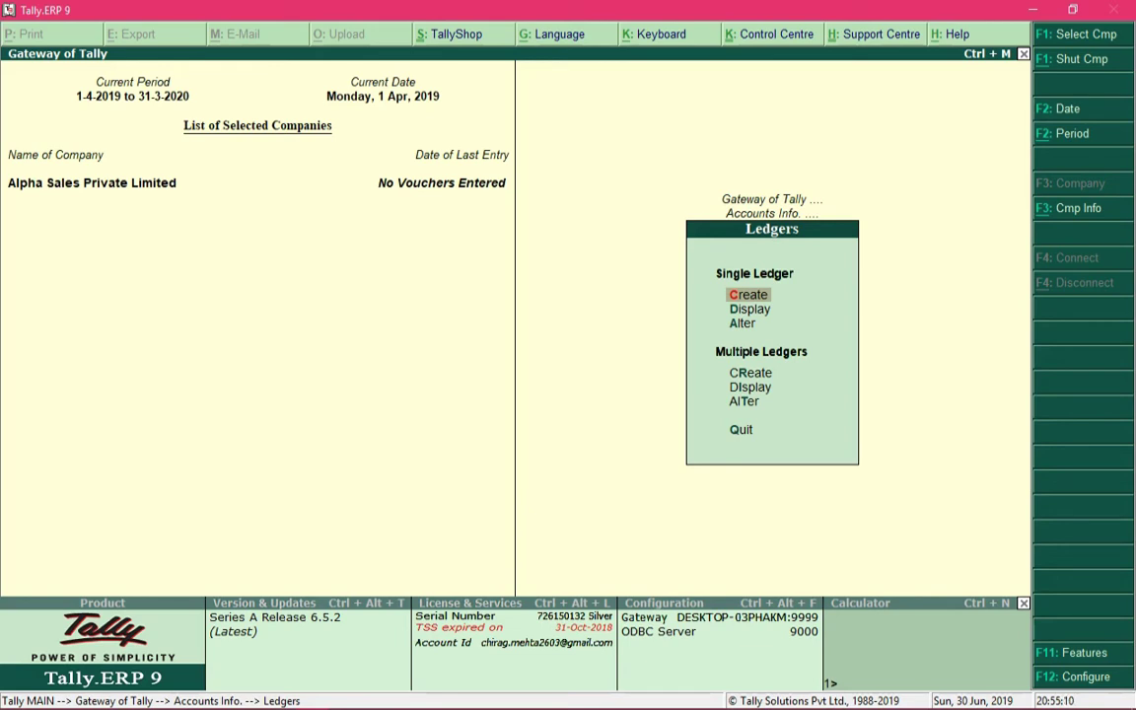
key(Down)
key(Down)
key(Down)
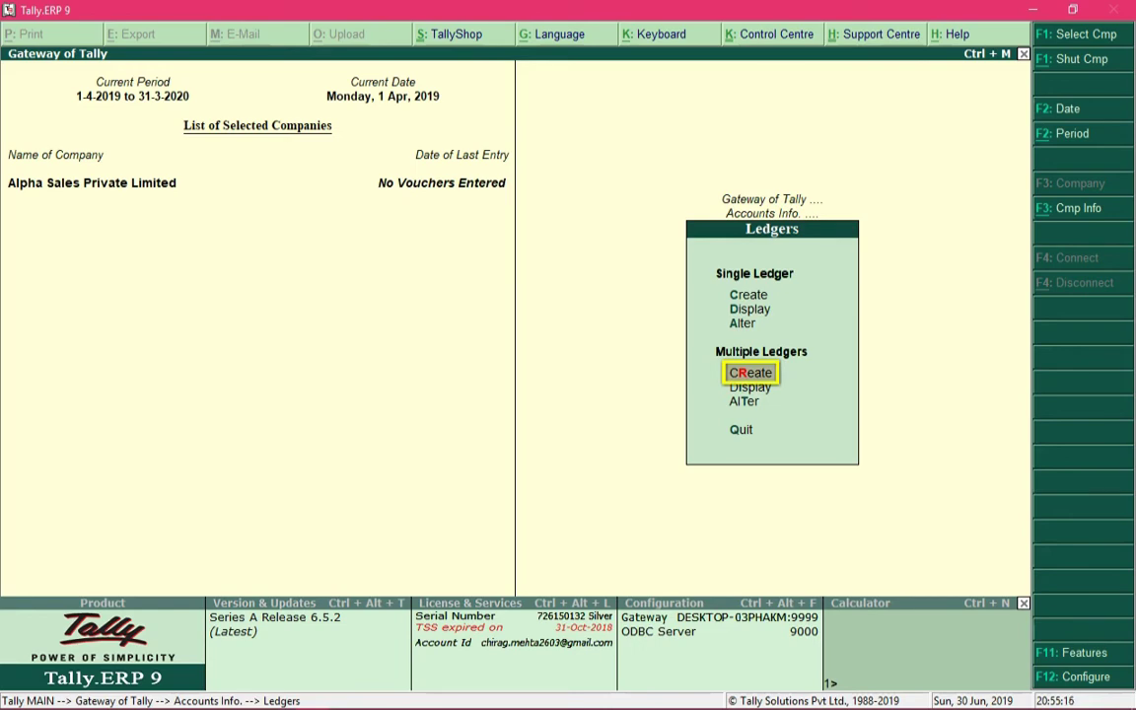
key(Return)
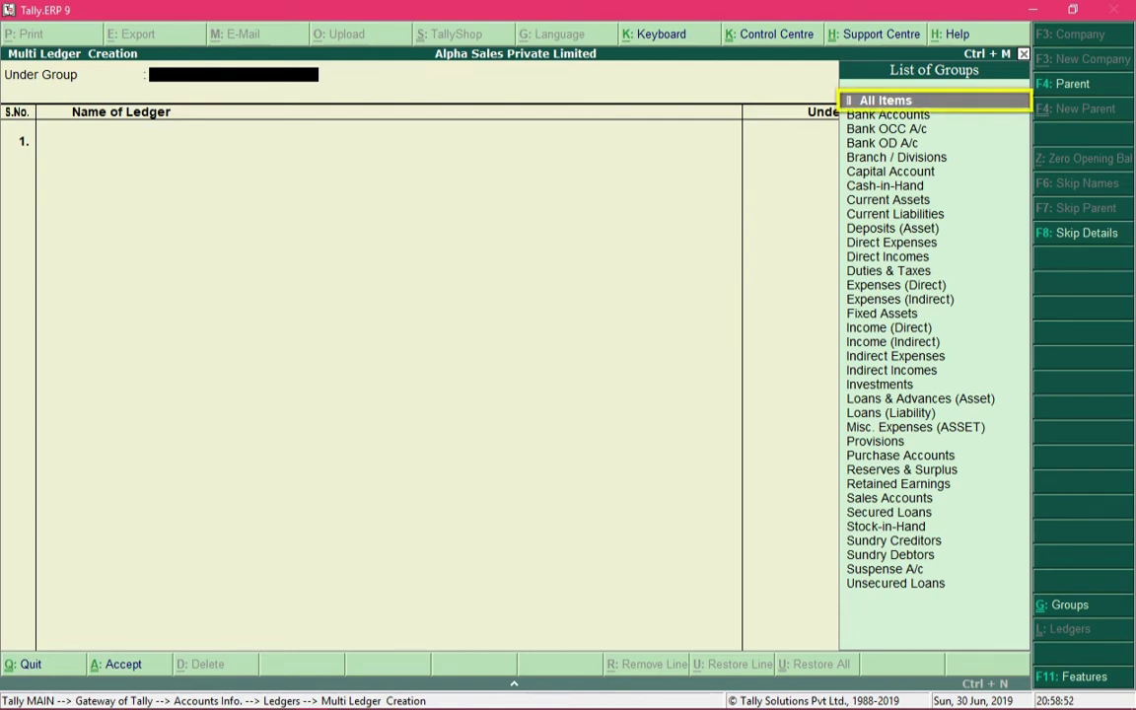
key(Return)
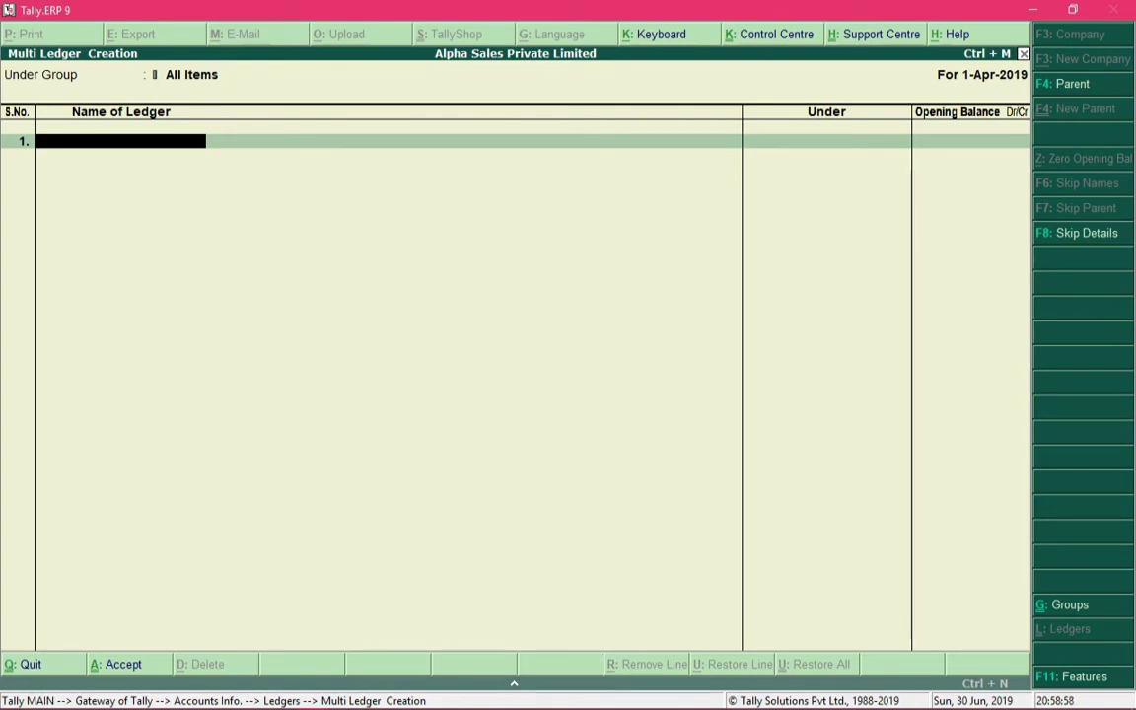
Add the ledger Shivam Enterprises under Sundry Creditors with an opening balance of 15000 Cr
text(Shivam Enterprises)
key(Return)
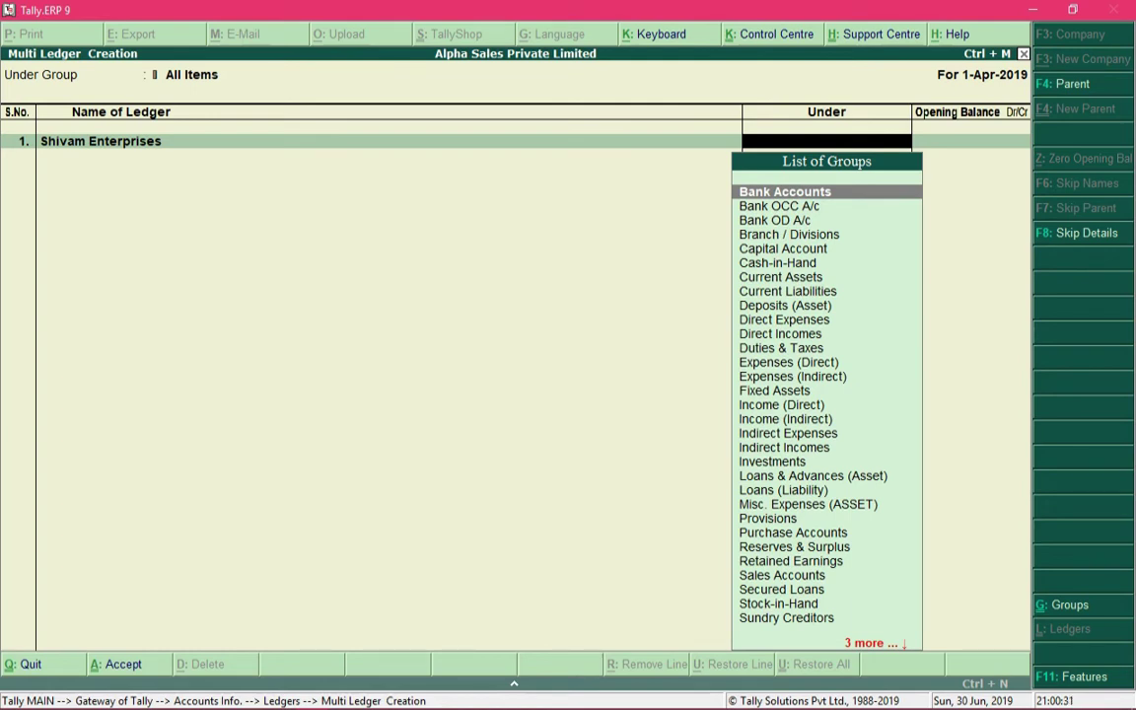
text(sundl)
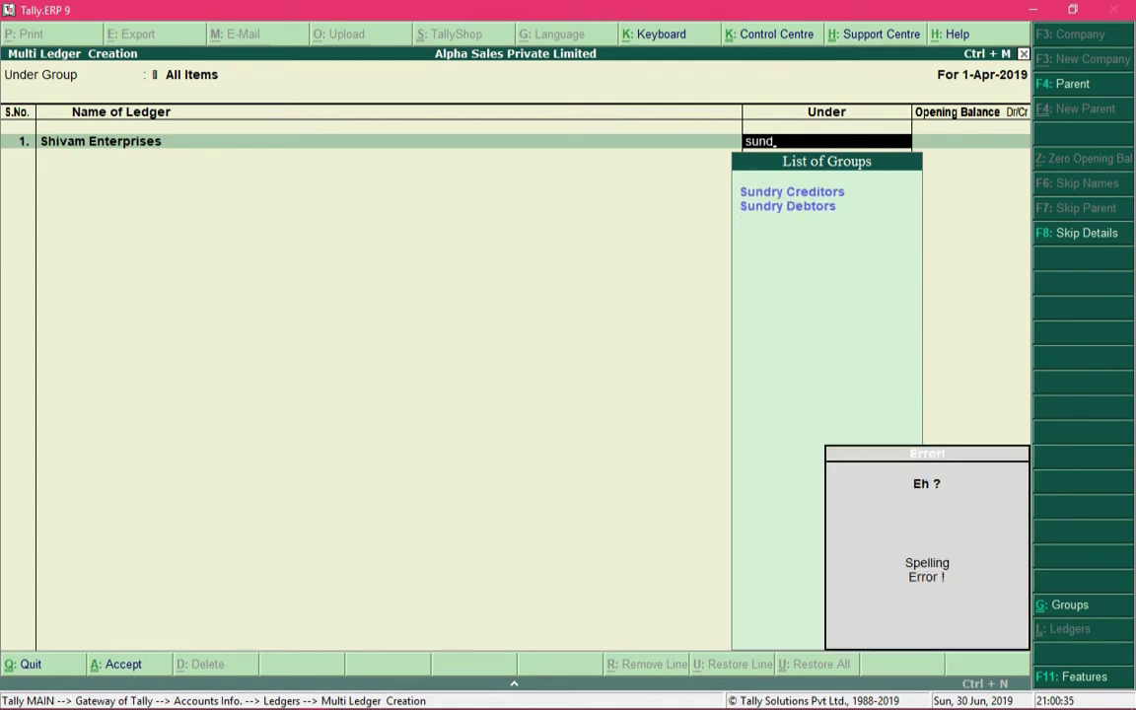
key(Return)
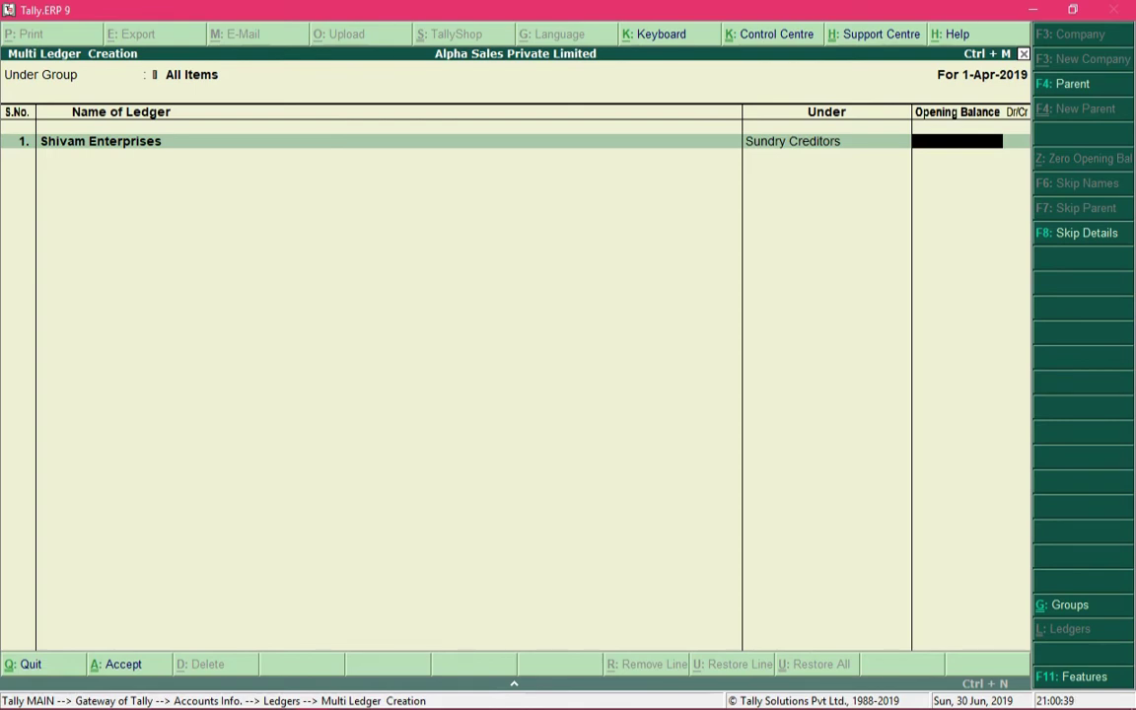
text(15000)
key(Return)
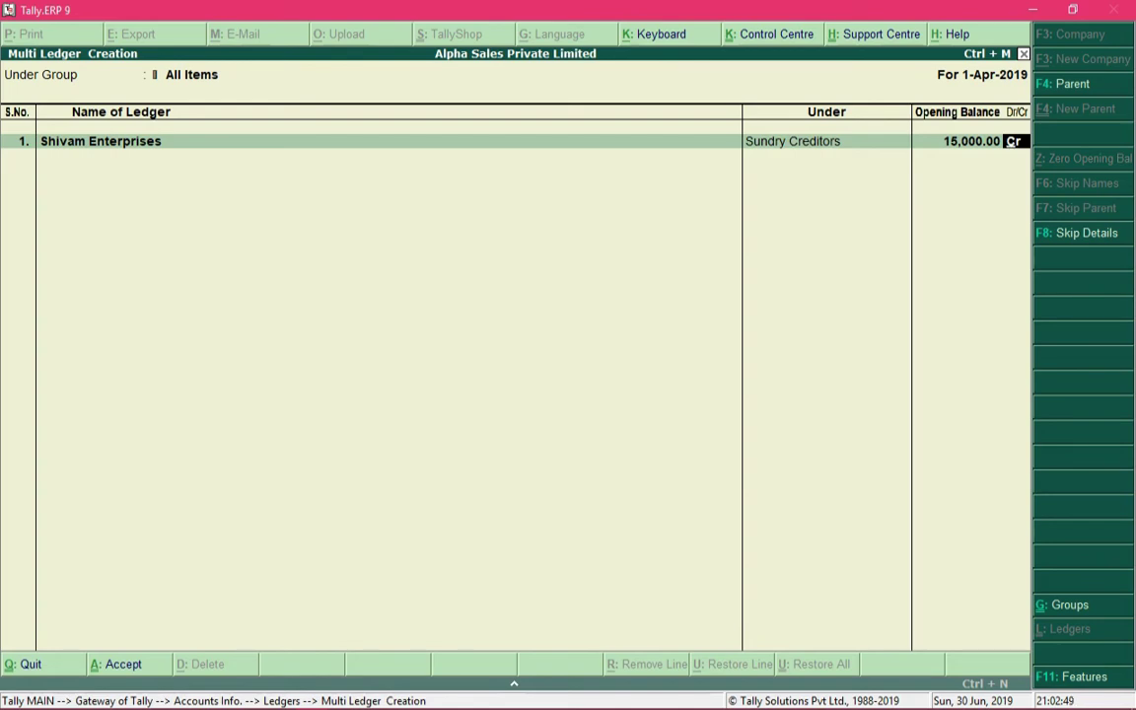
key(Return)
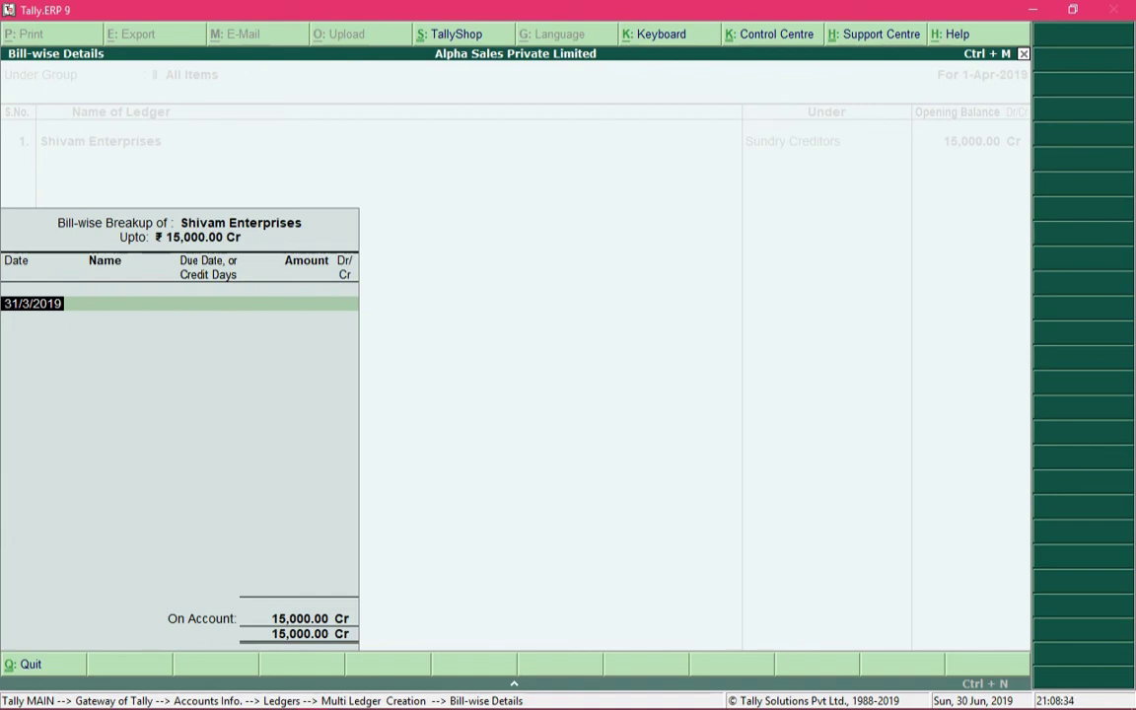
Enter Bill 101 for Shivam Enterprises, dated 23-3-2019, due 4-4-2019, for 10000 Cr
text(23-3-2019)
key(Return)
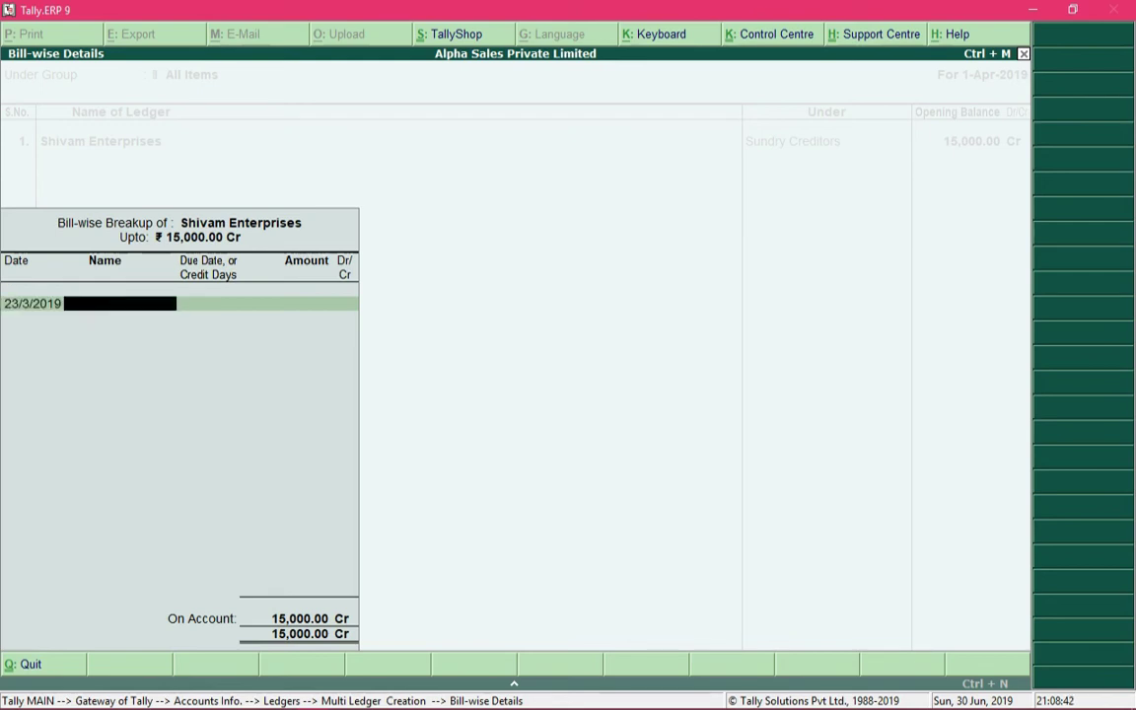
text(Bill 101)
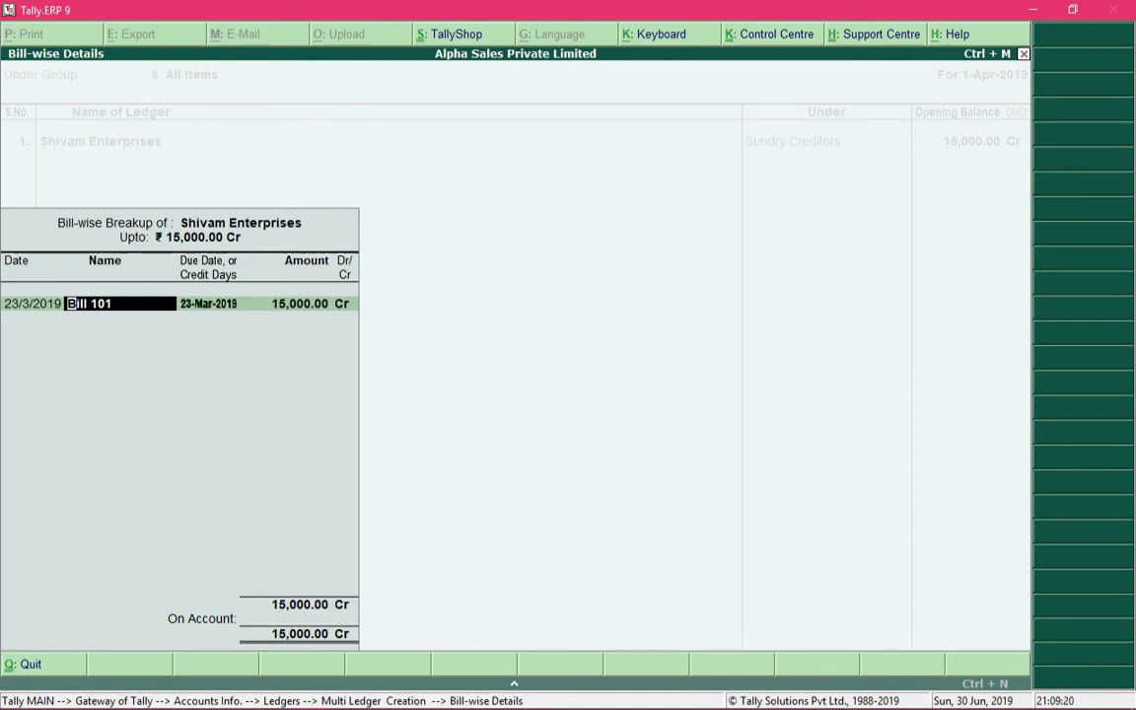
key(Return)
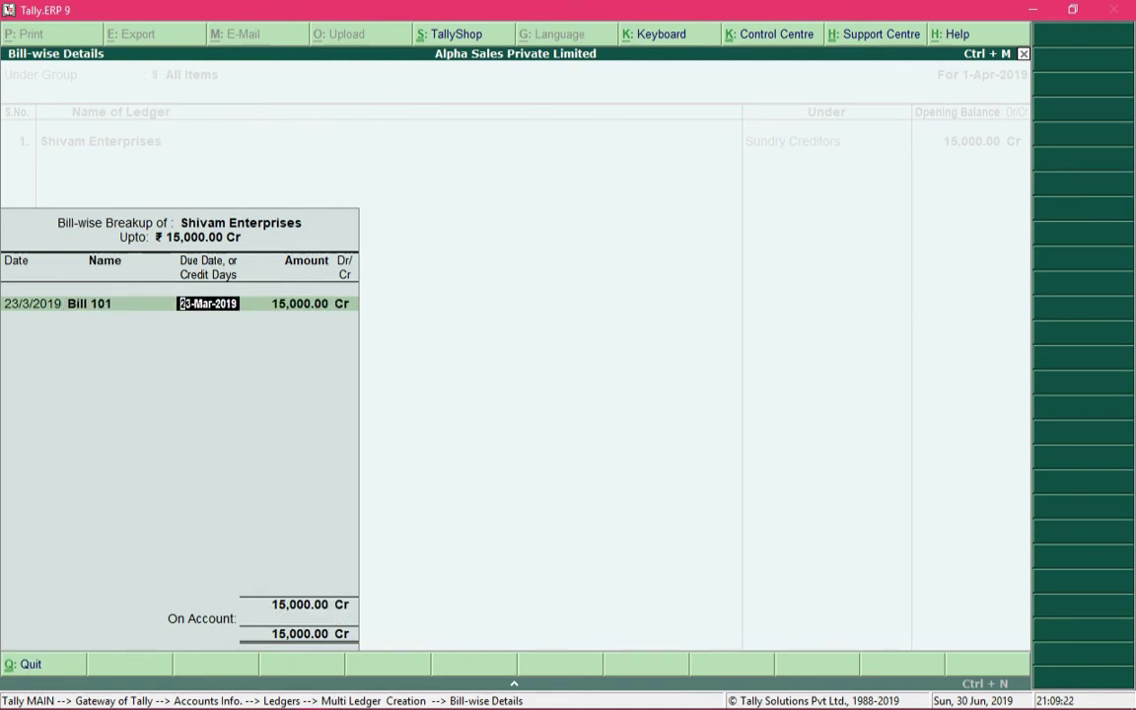
text(4-4-2019)
key(Return)
text(10)
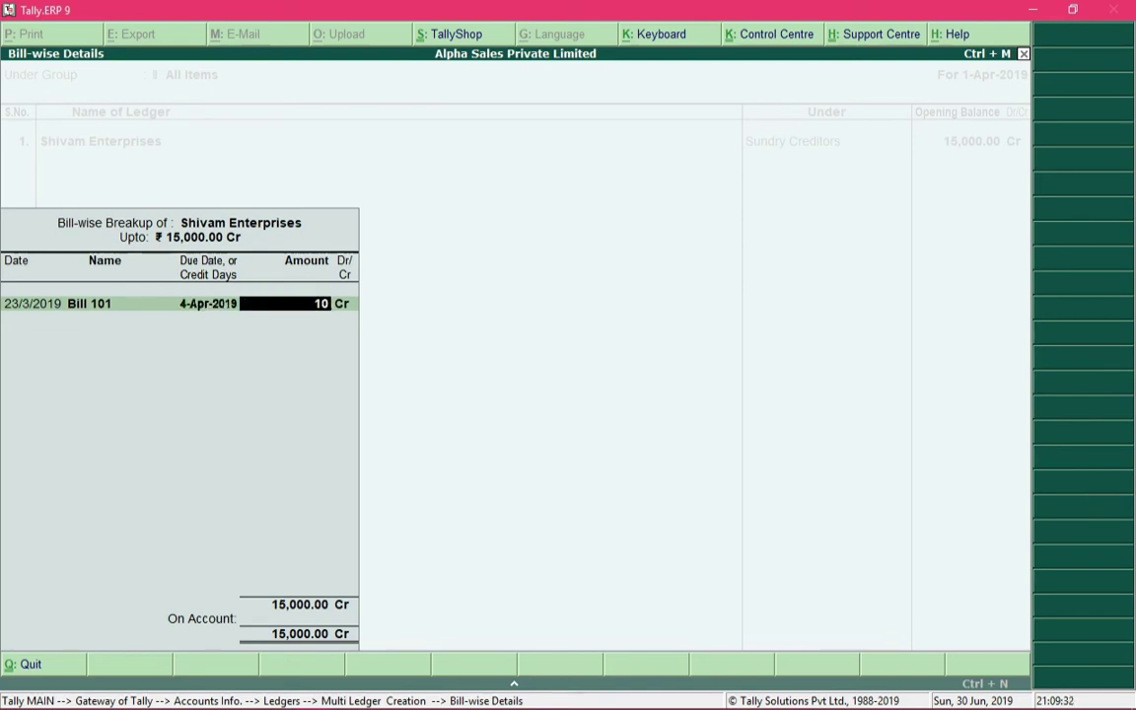
text(000)
key(Return)
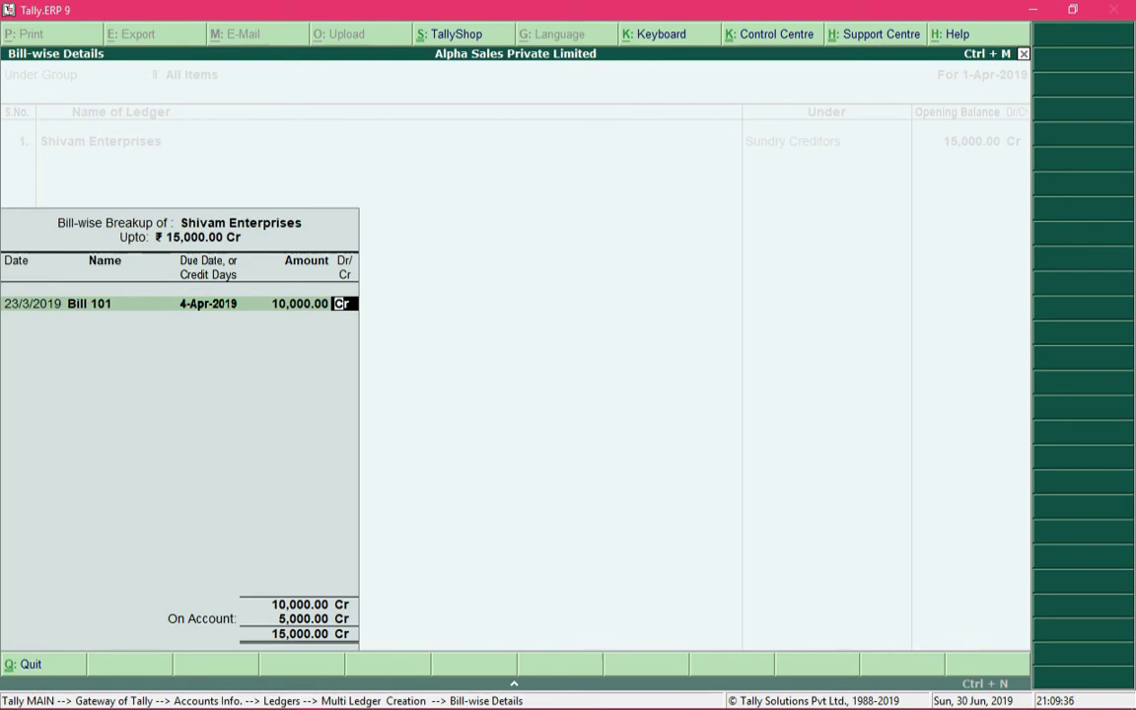
key(Return)
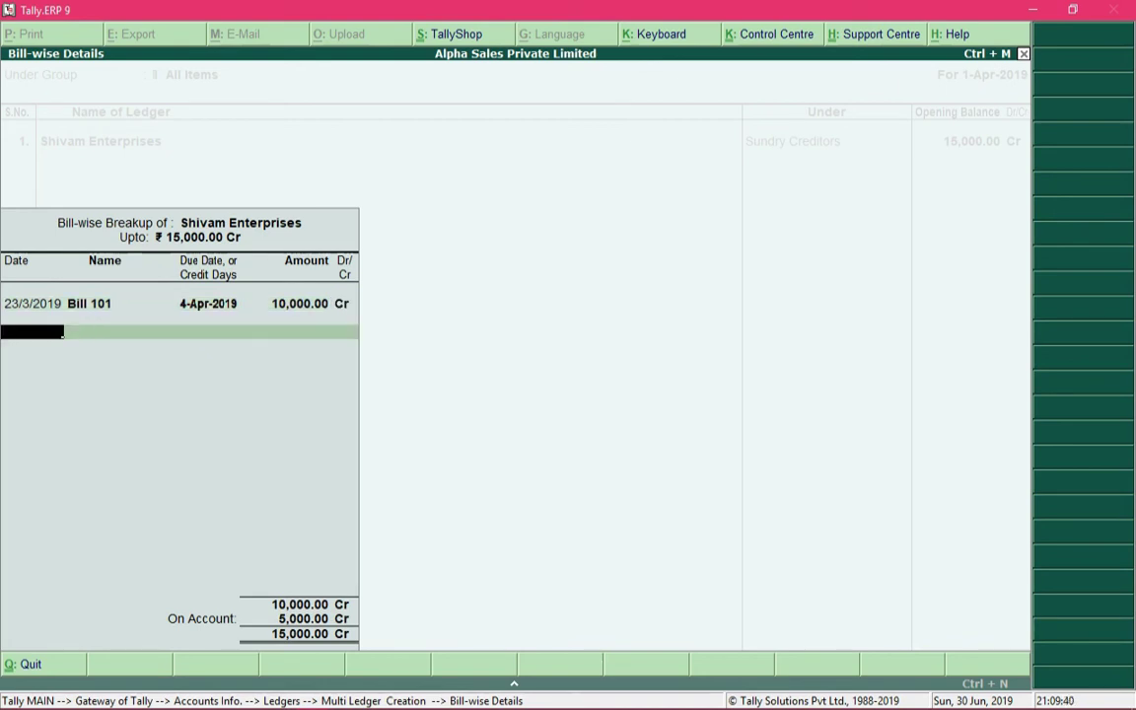
Enter Bill 102 for Shivam Enterprises, dated 28-3-2019, with 15 days' credit for 5000 Cr, and finish its bill-wise breakup
text(28-3-2019)
key(Return)
text(Bill)
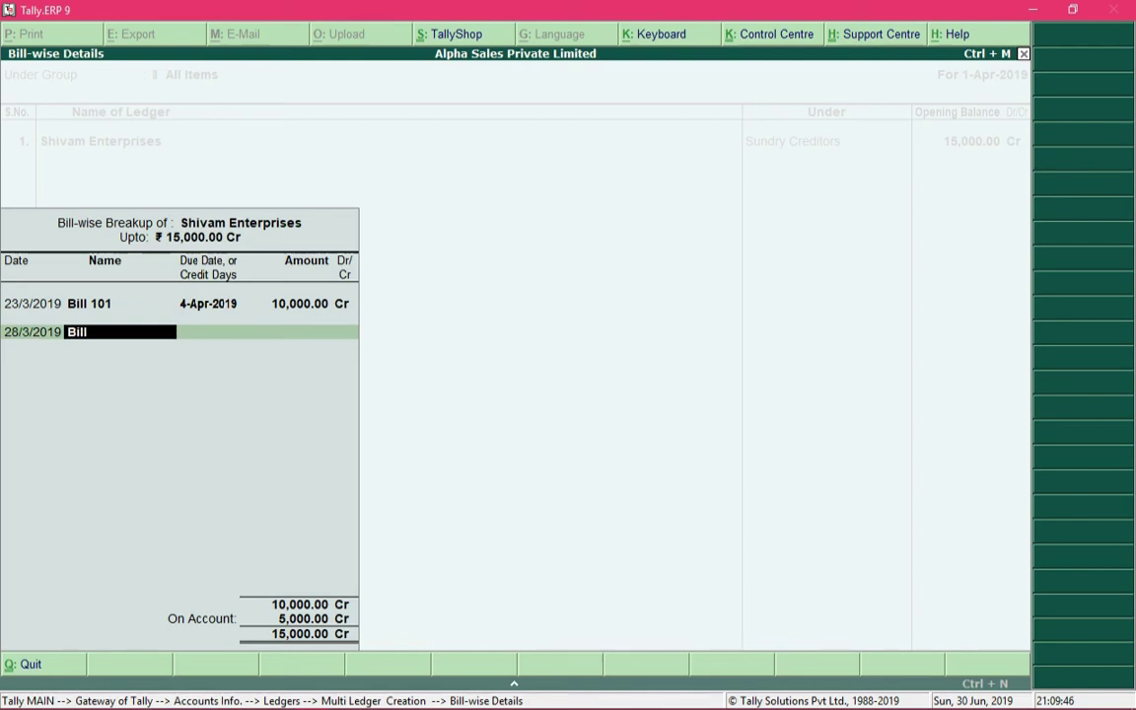
text( 102)
key(Return)
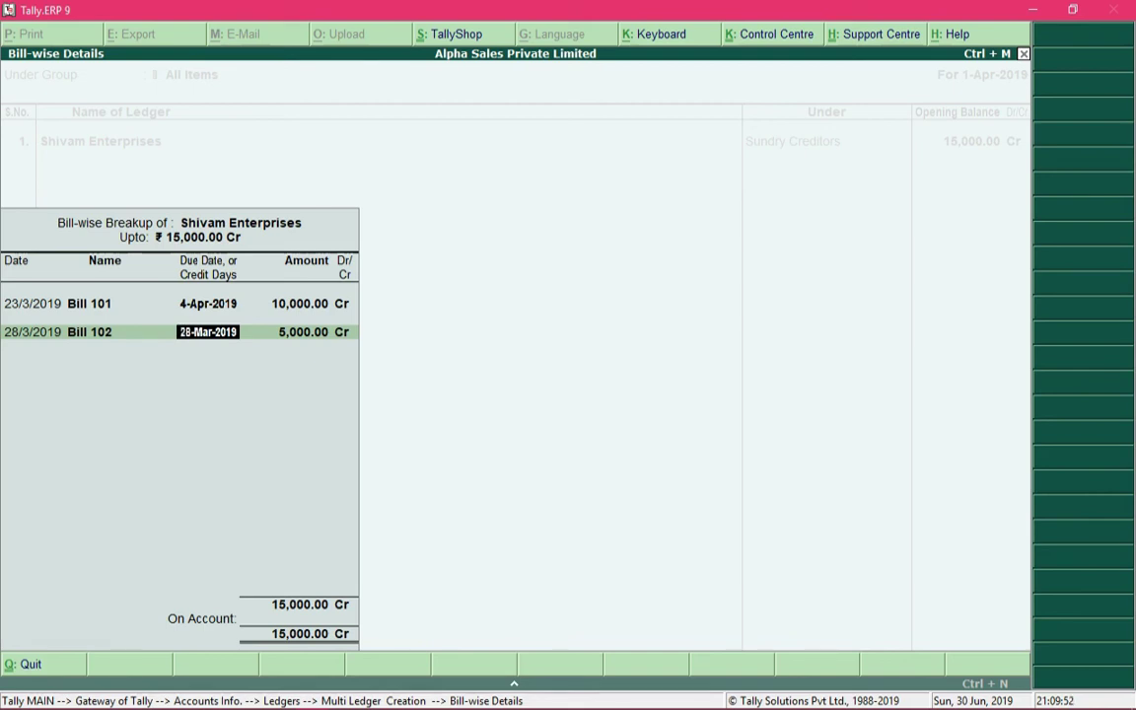
text(15)
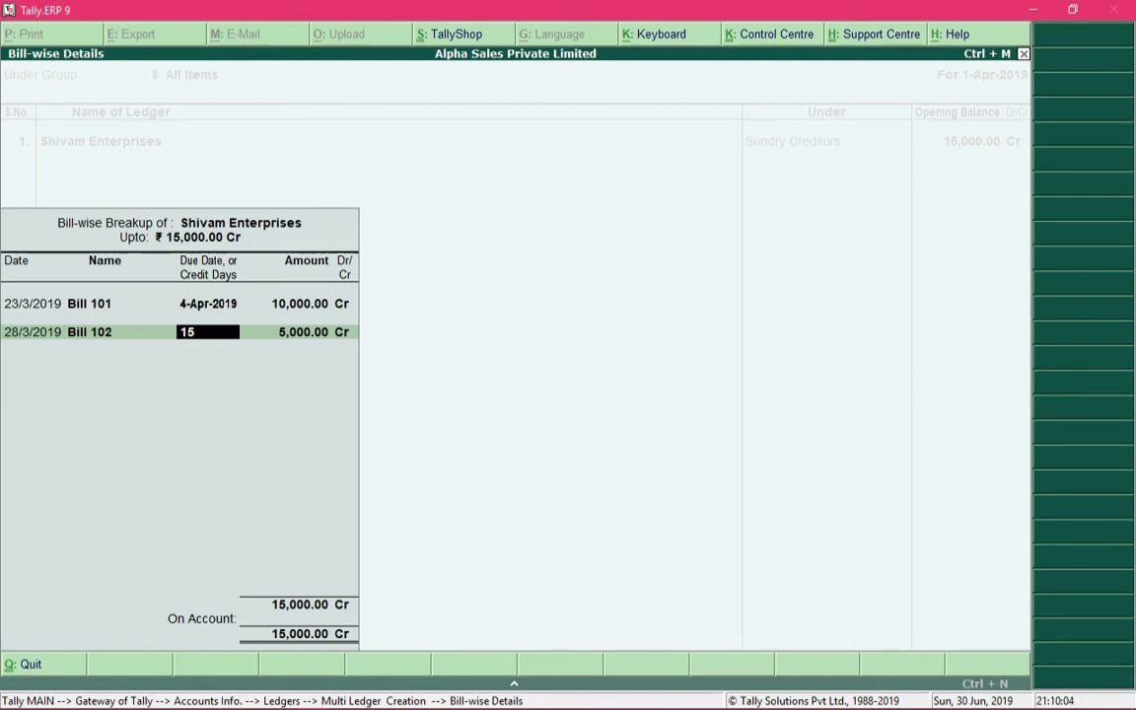
text(day)
key(Return)
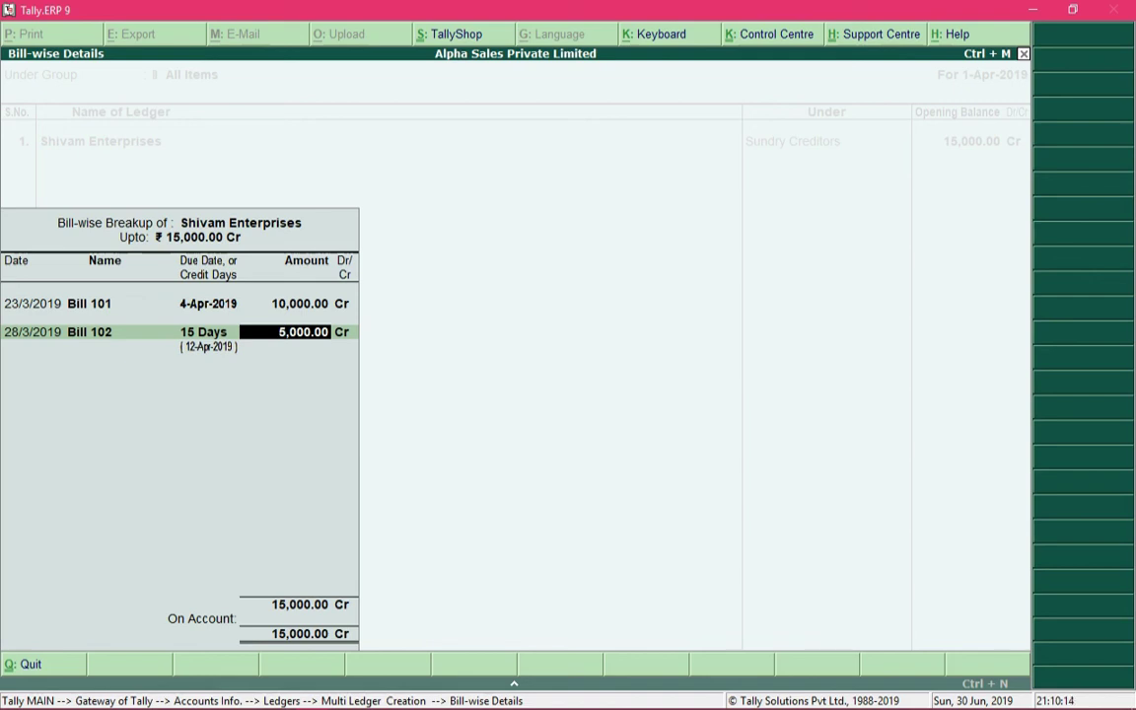
key(Return)
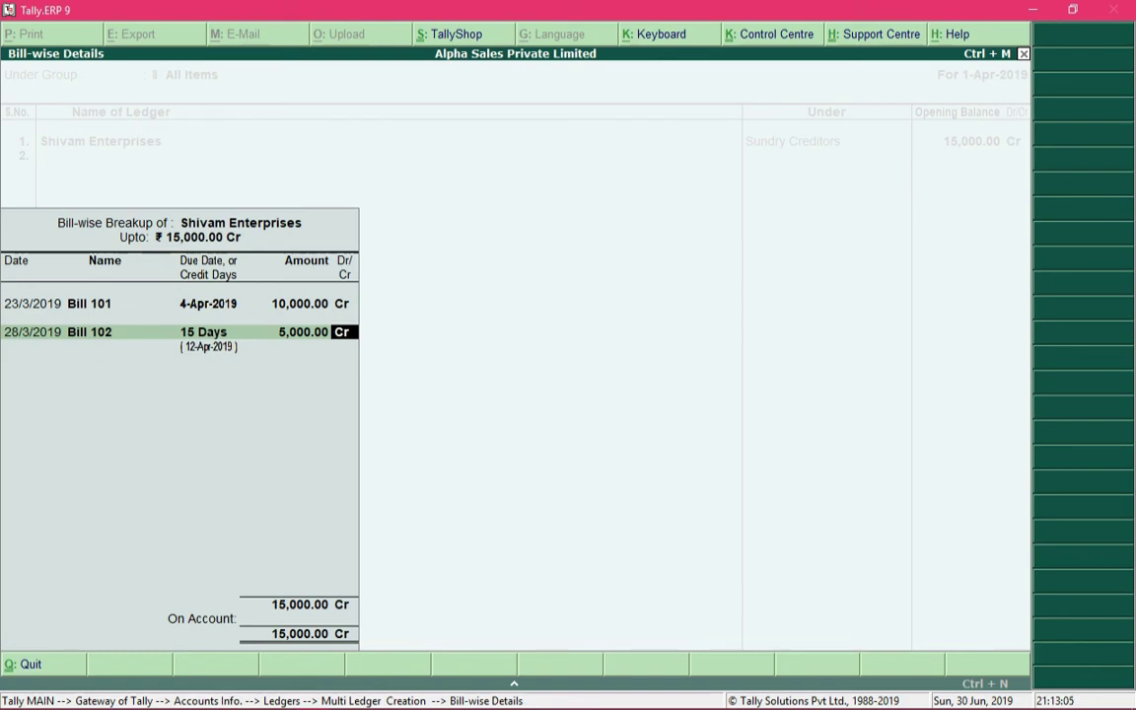
key(Return)
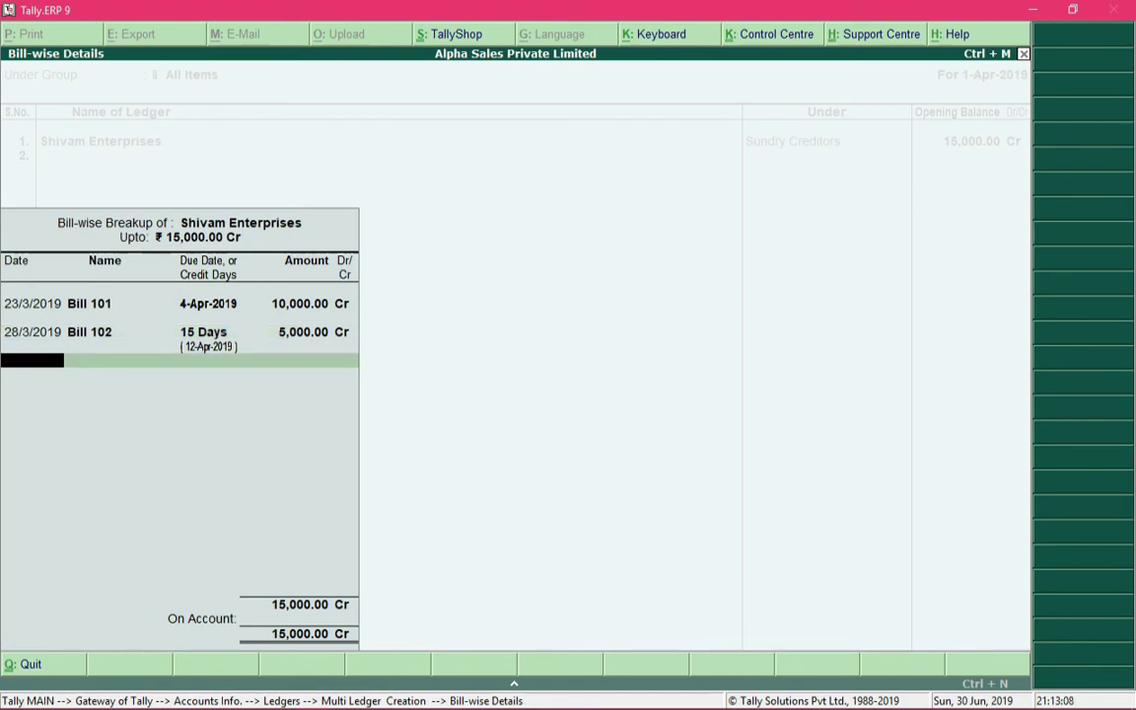
key(Return)
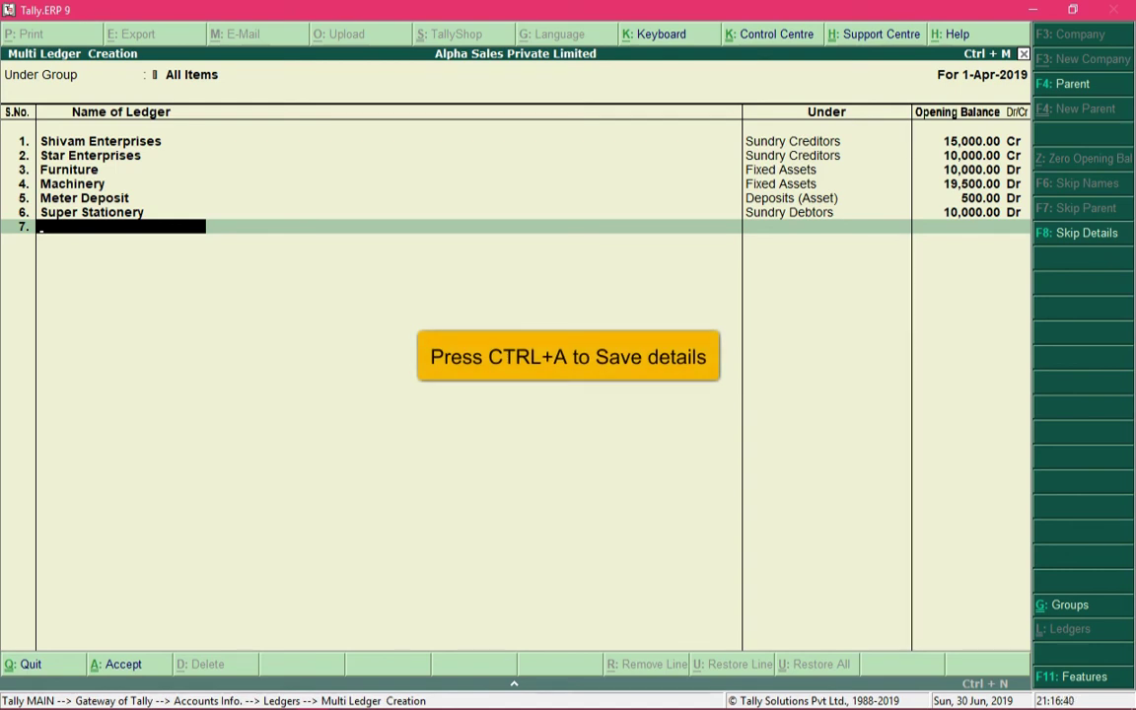
Save the listed ledgers and quit multiple ledger creation
key(ctrl+a)
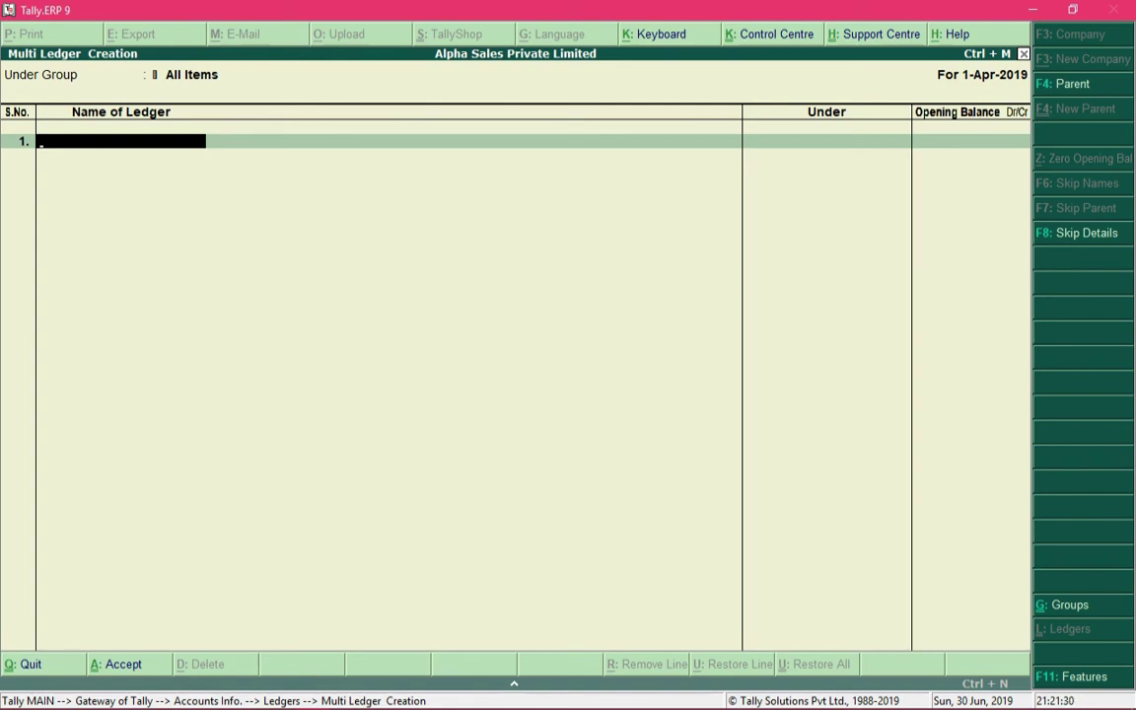
key(Escape)
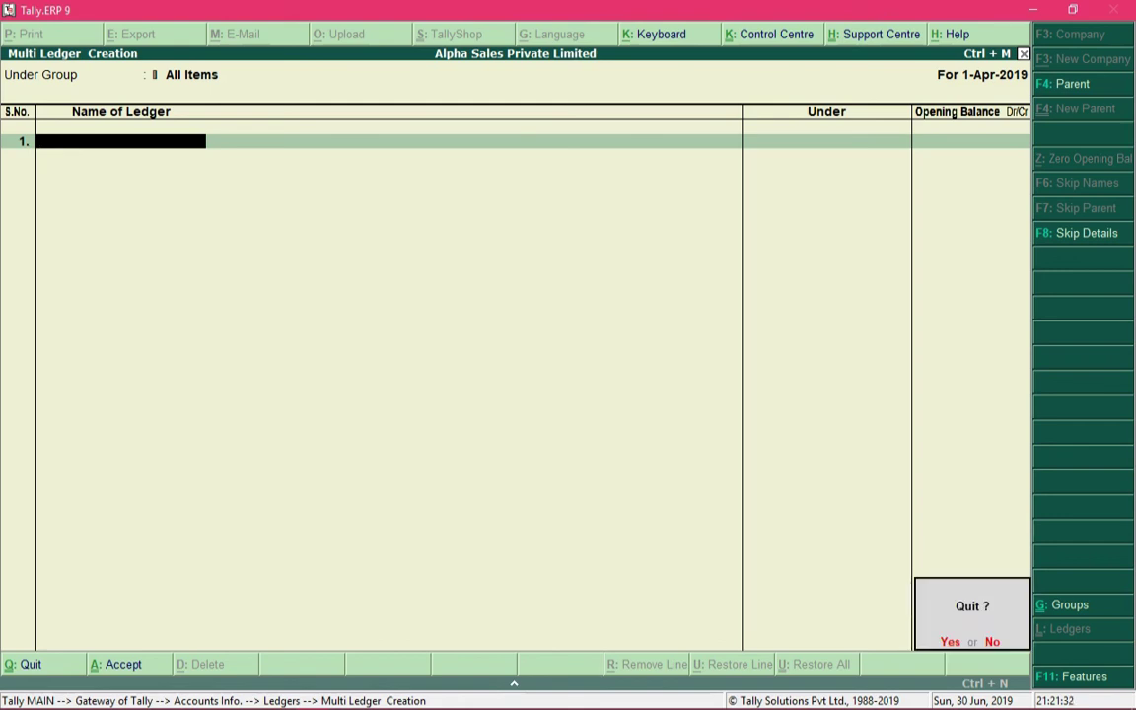
key(y)
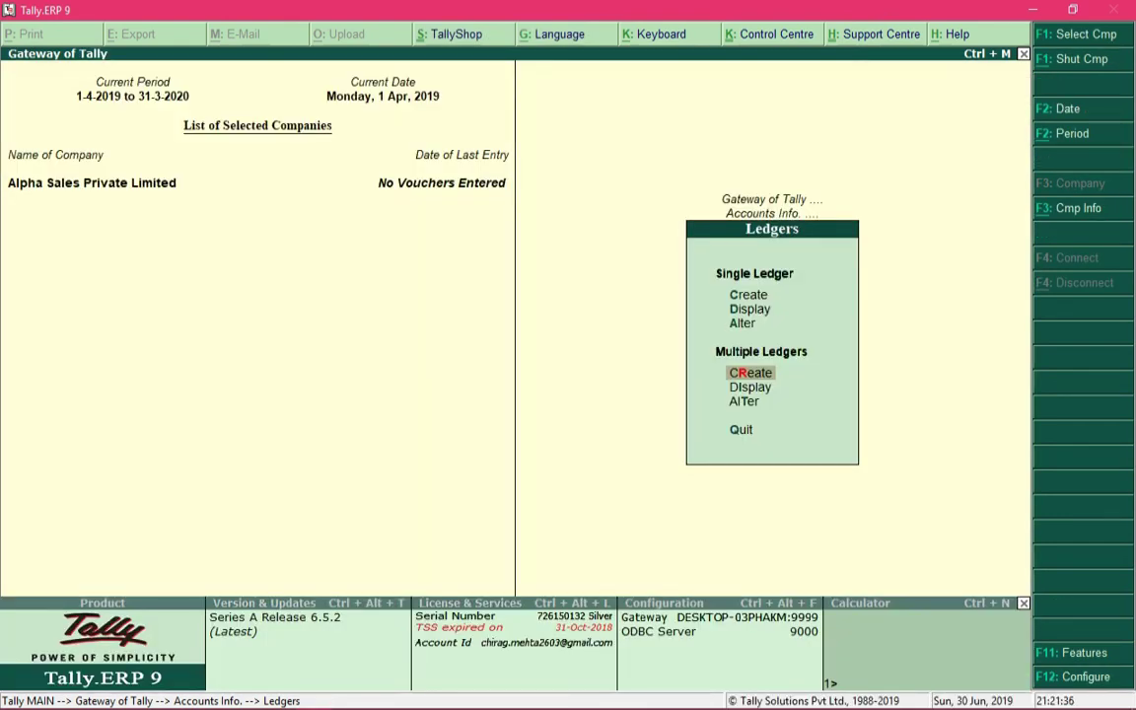
Alter the existing Cash ledger to have an opening balance of 89500 Dr and save it
key(Up)
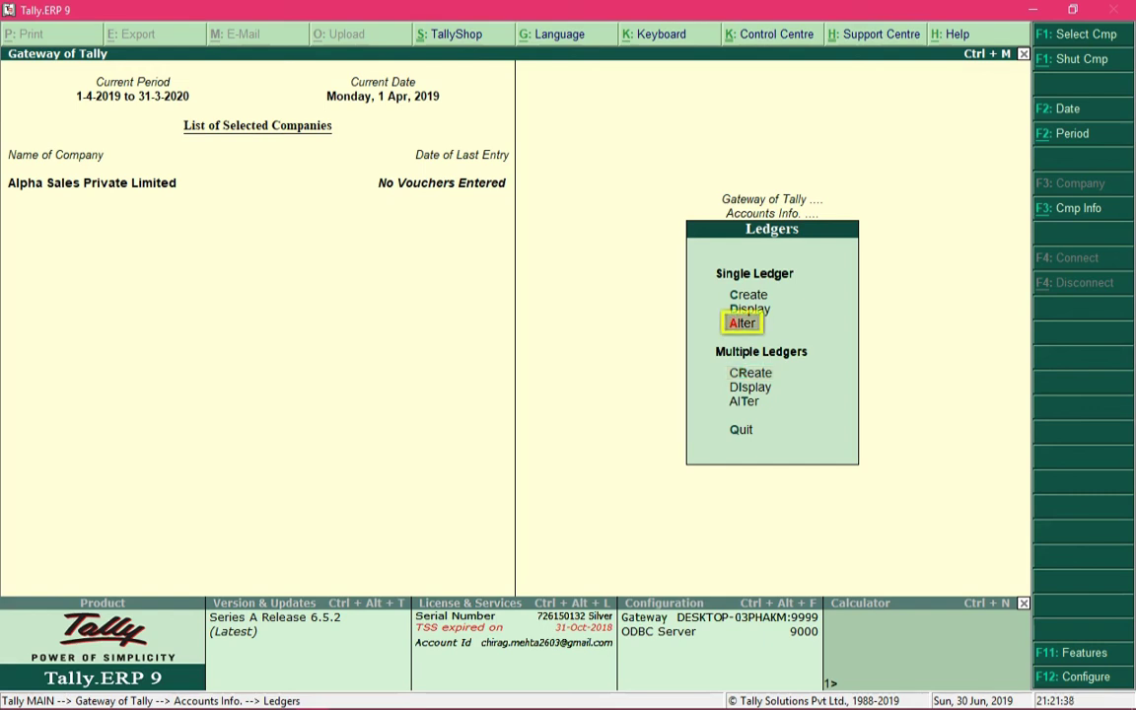
key(Return)
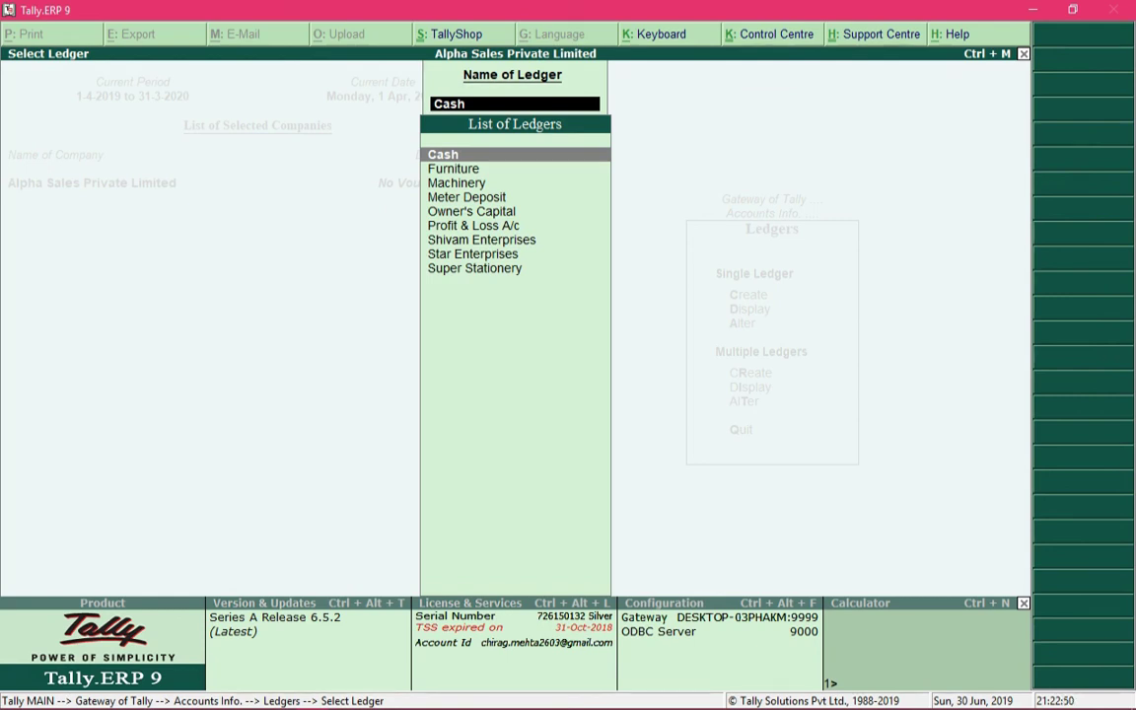
key(Return)
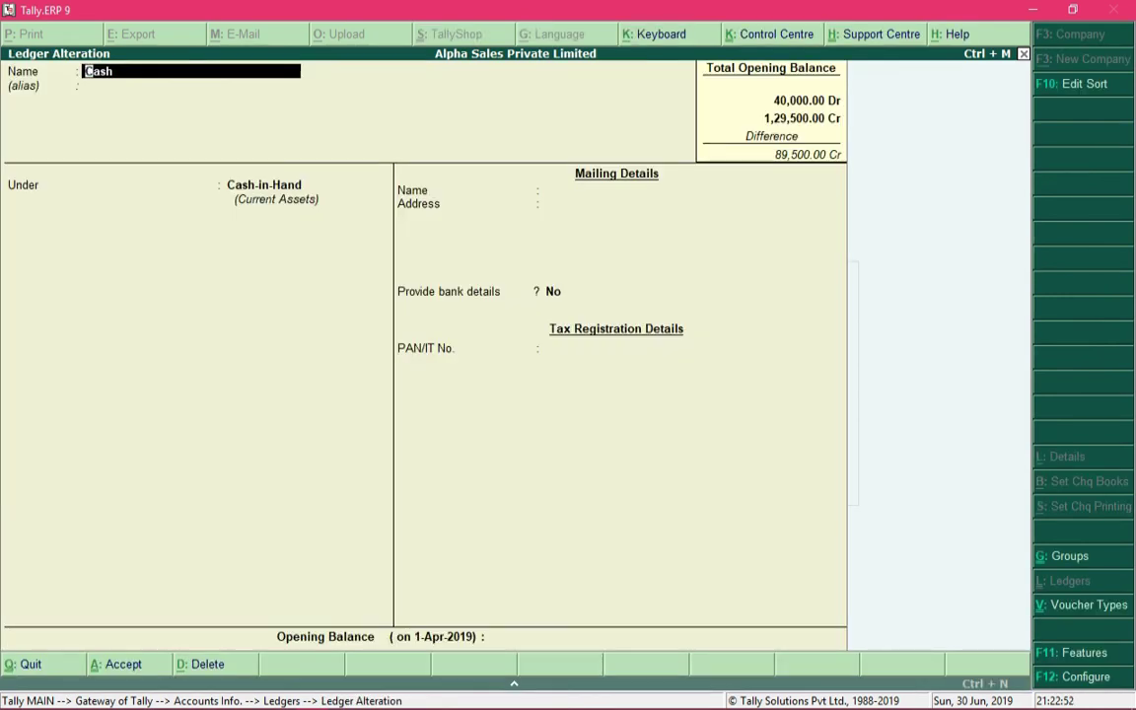
click(518, 636)
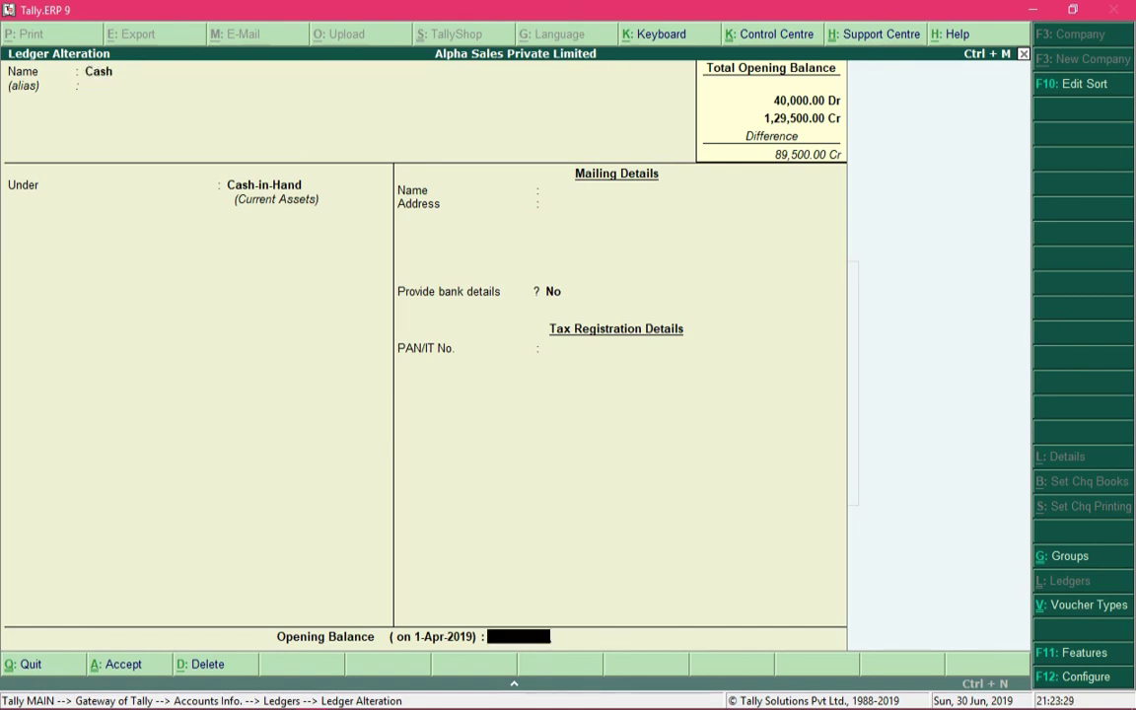
text(89500)
key(Return)
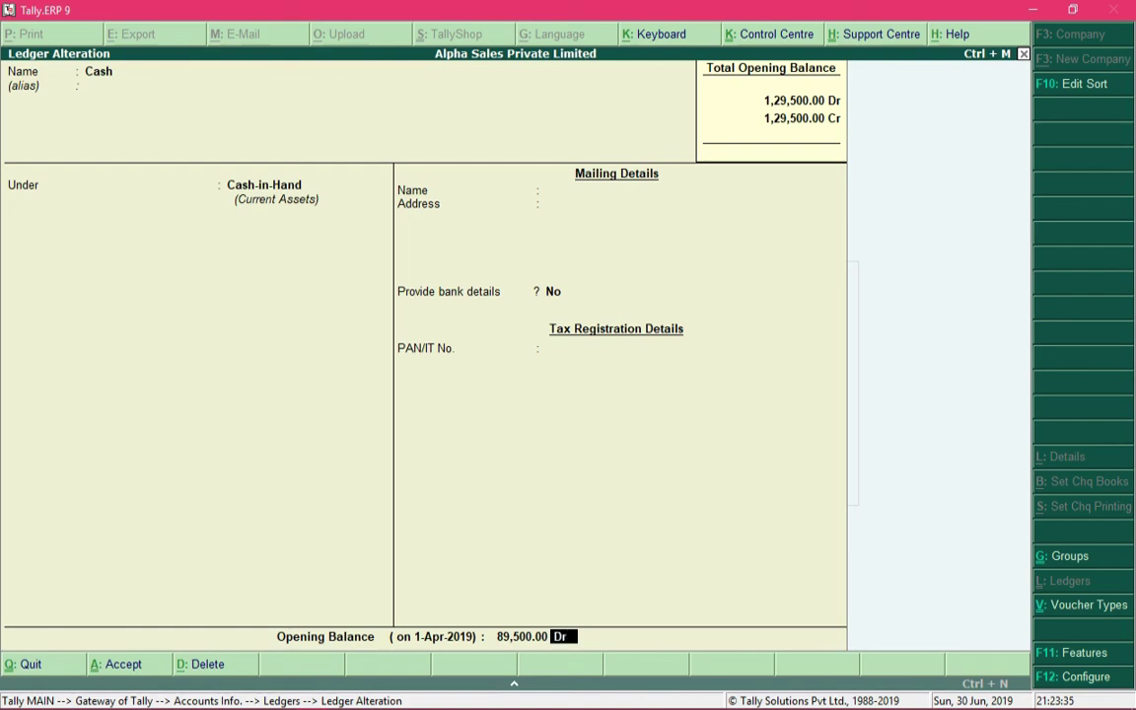
key(Return)
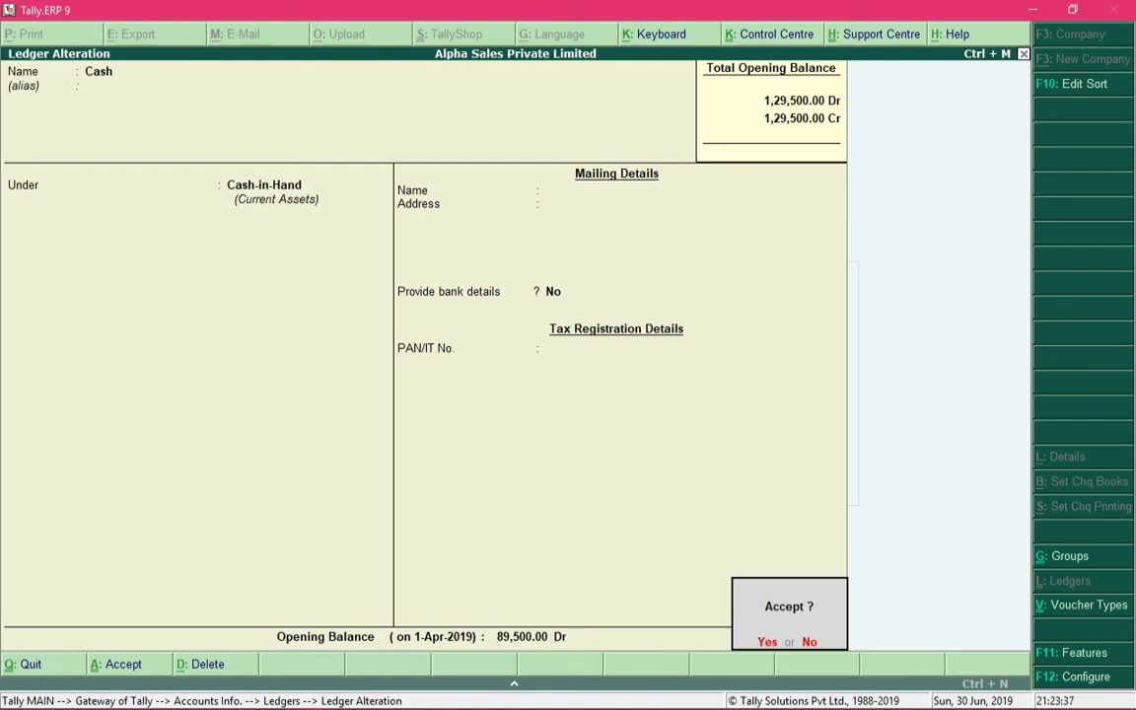
key(Return)
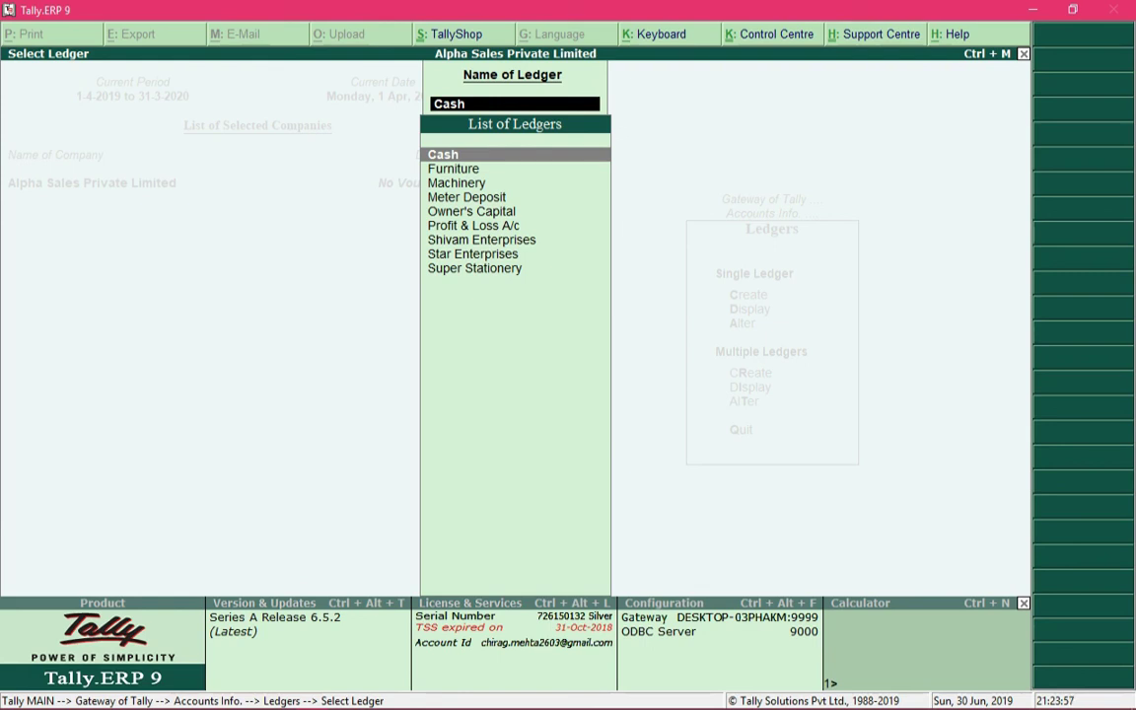
Return to the Gateway of Tally and view the Balance Sheet in detailed form
key(Escape)
key(Escape)
key(Escape)
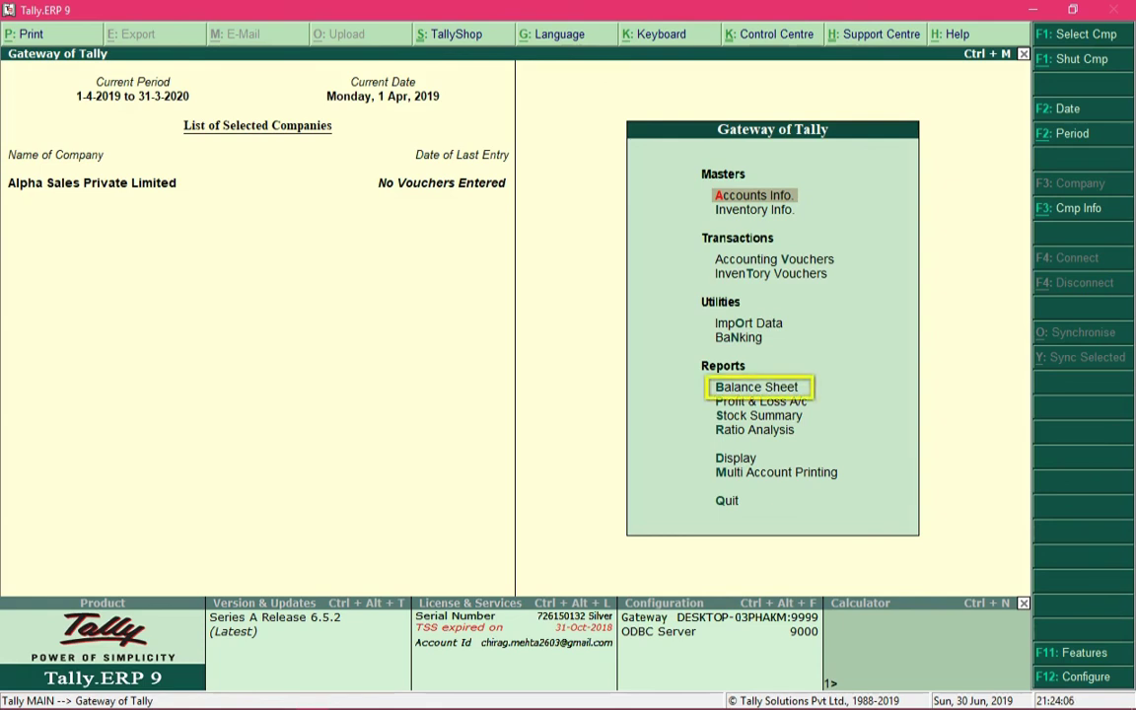
key(b)
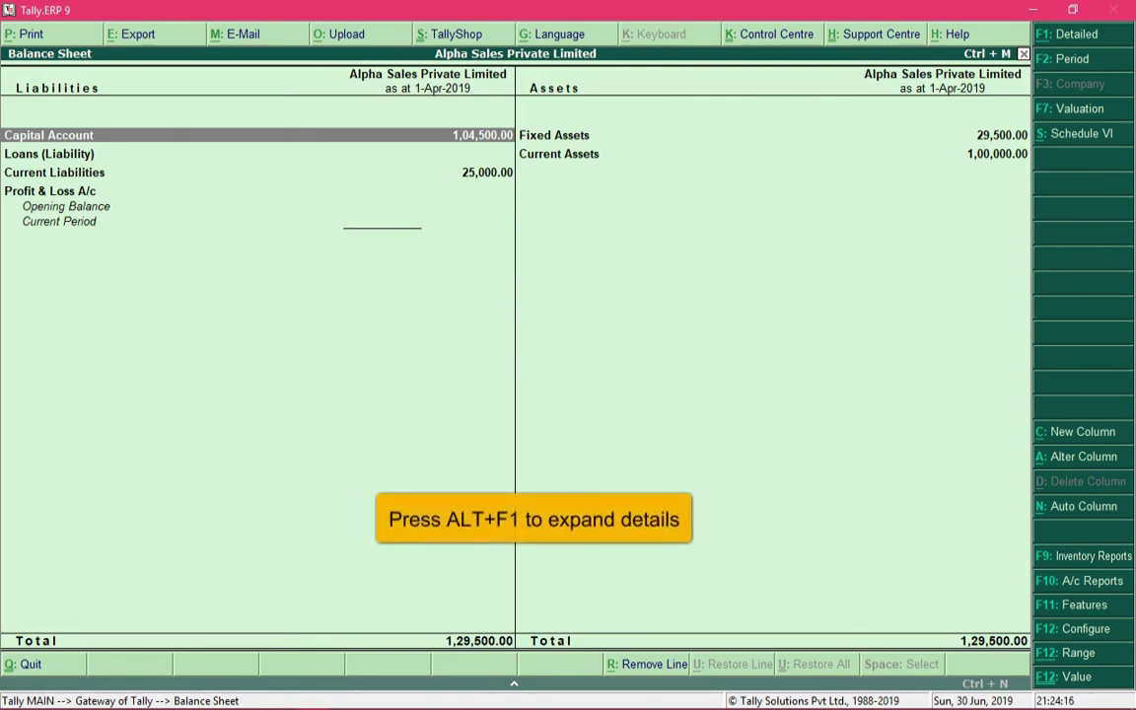
key(alt+F1)
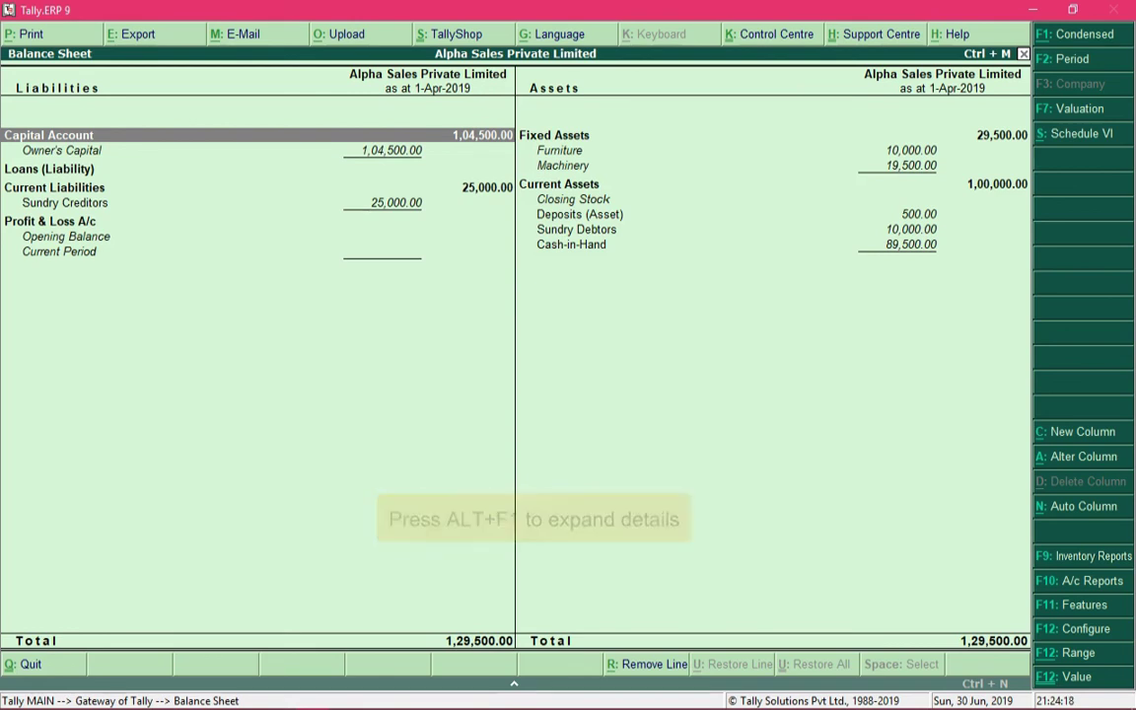